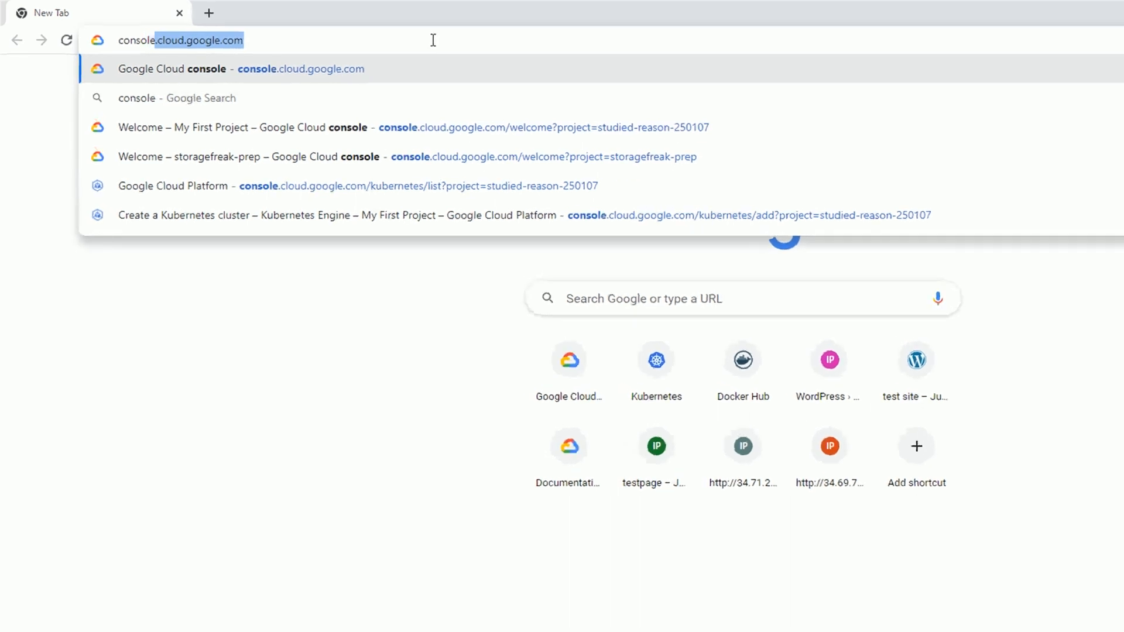
- Open the Google Cloud console at console.cloud.google.com
{"action": "key", "text": "Return"}
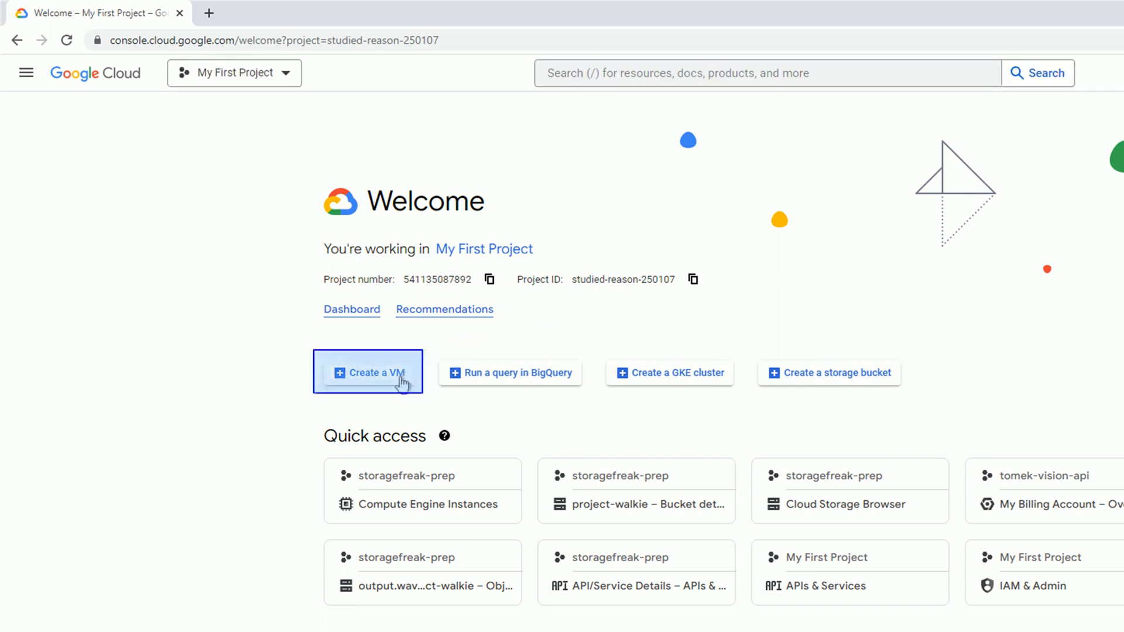
{"action": "left_click", "coordinate": [760, 76]}
{"action": "type", "text": "vm"}
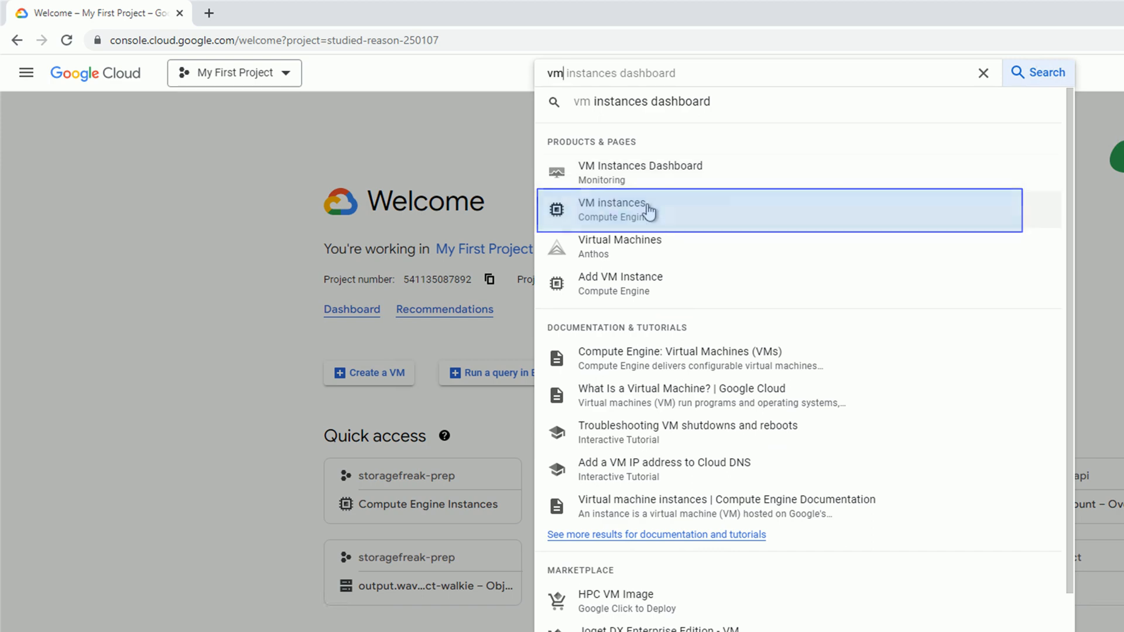
{"action": "left_click", "coordinate": [222, 267]}
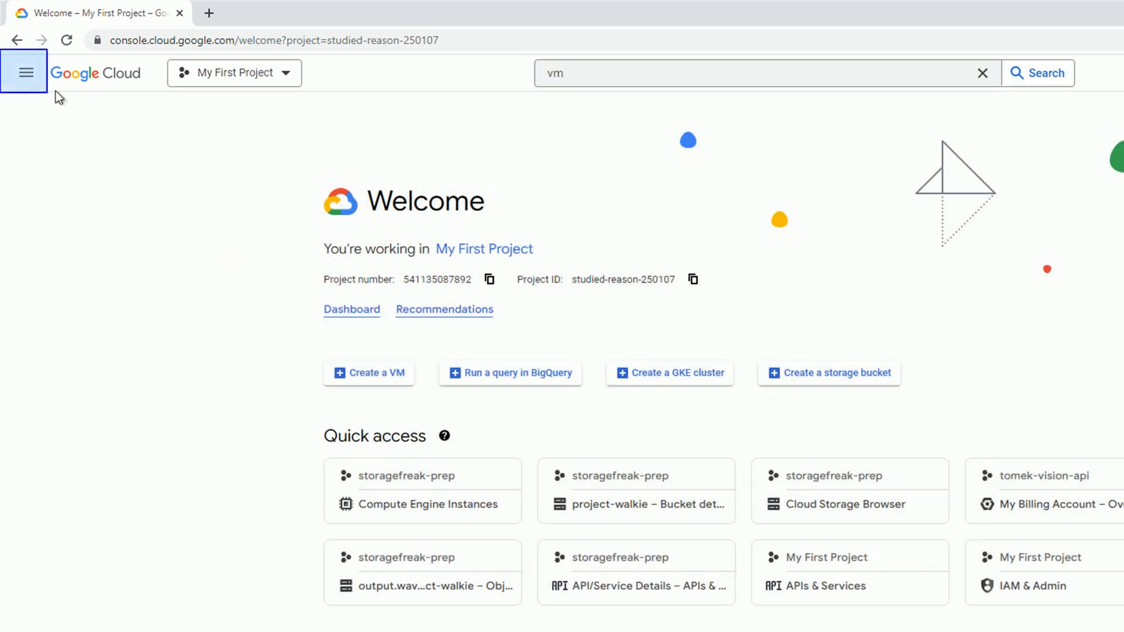
- Go to the VM instances page of Compute Engine for My First Project
{"action": "left_click", "coordinate": [26, 74]}
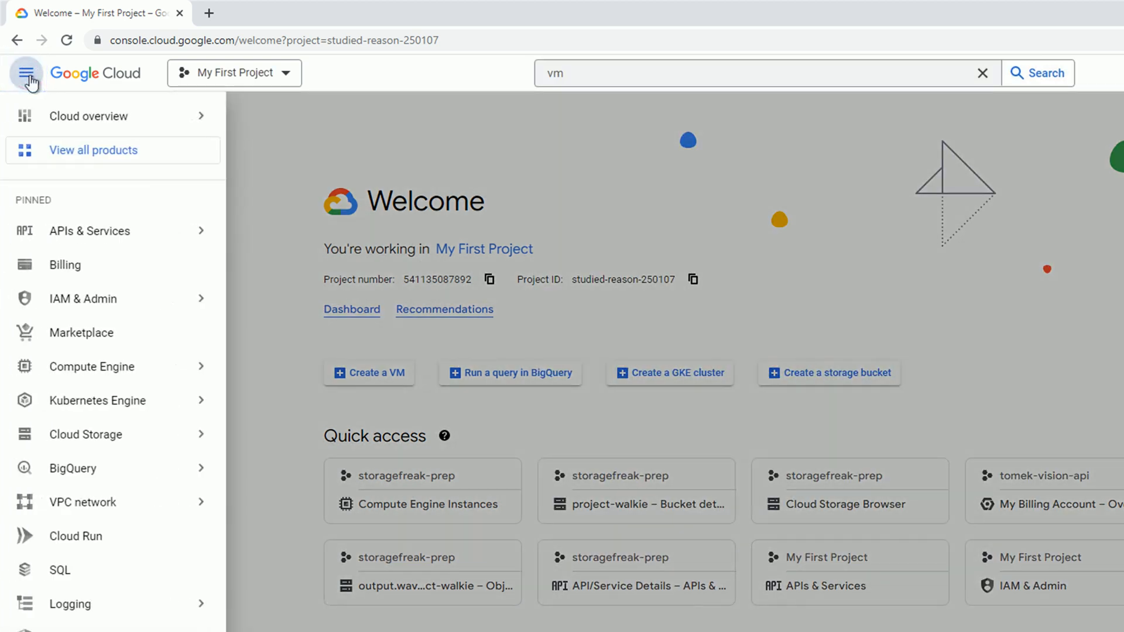
{"action": "mouse_move", "coordinate": [123, 370]}
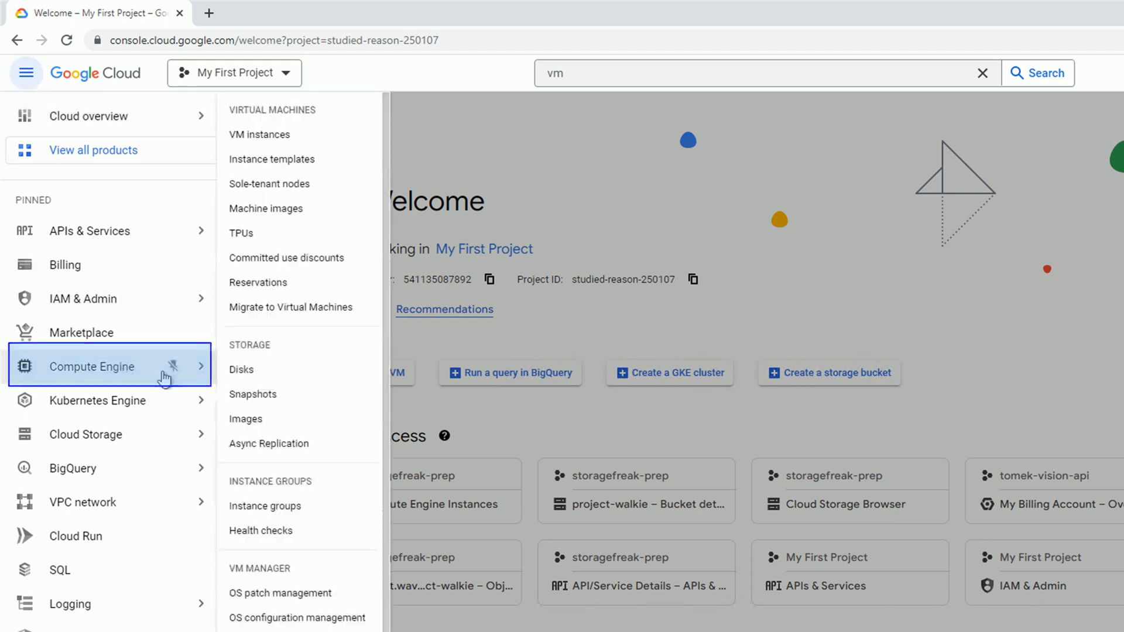
{"action": "left_click", "coordinate": [284, 139]}
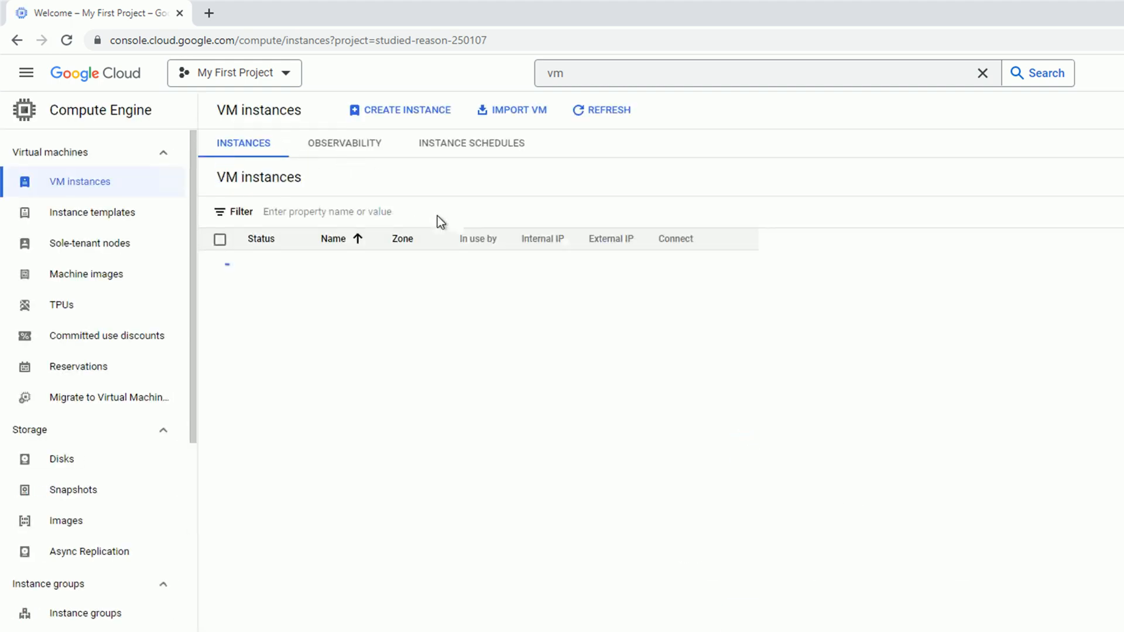
- Start creating a new VM instance and name it windows-vm
{"action": "left_click", "coordinate": [409, 113]}
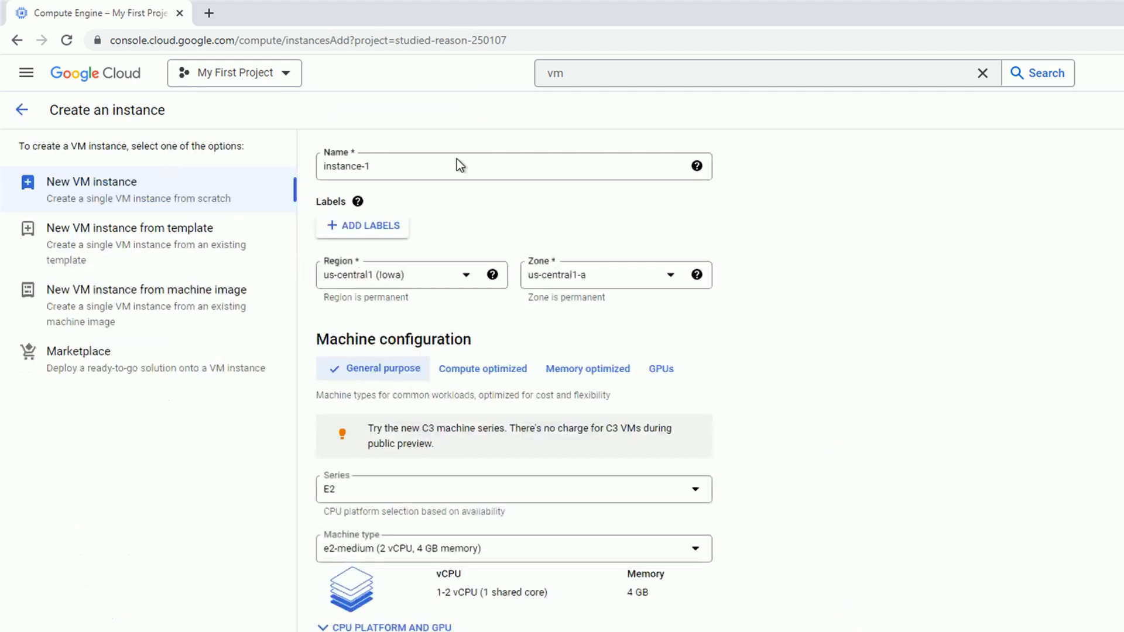
{"action": "left_click", "coordinate": [458, 162]}
{"action": "key", "text": "ctrl+a"}
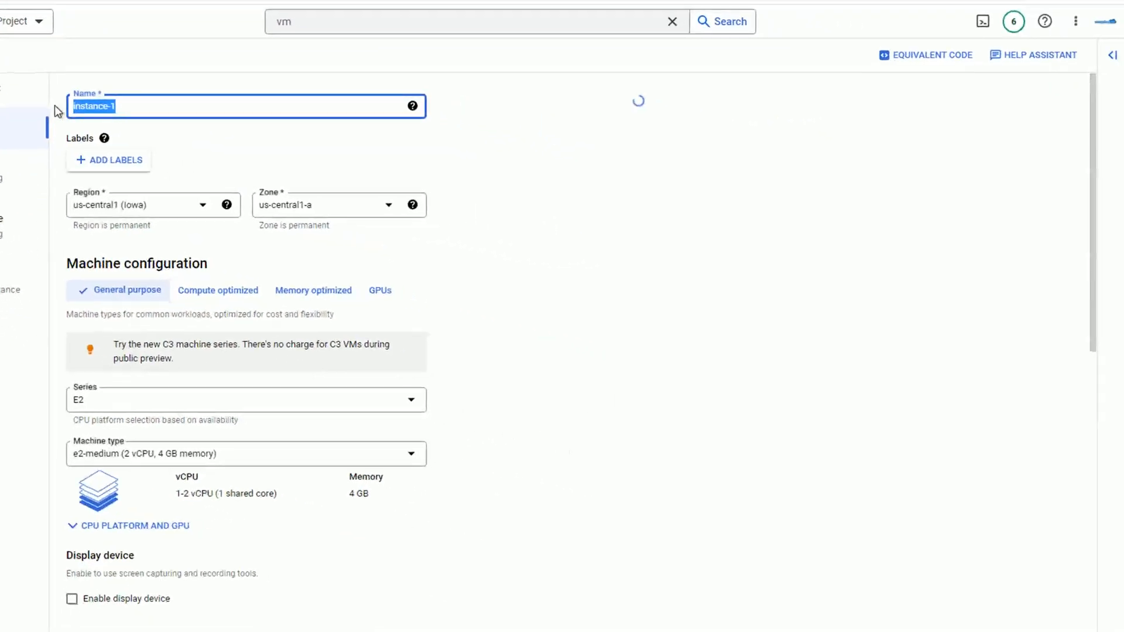
{"action": "type", "text": "windows"}
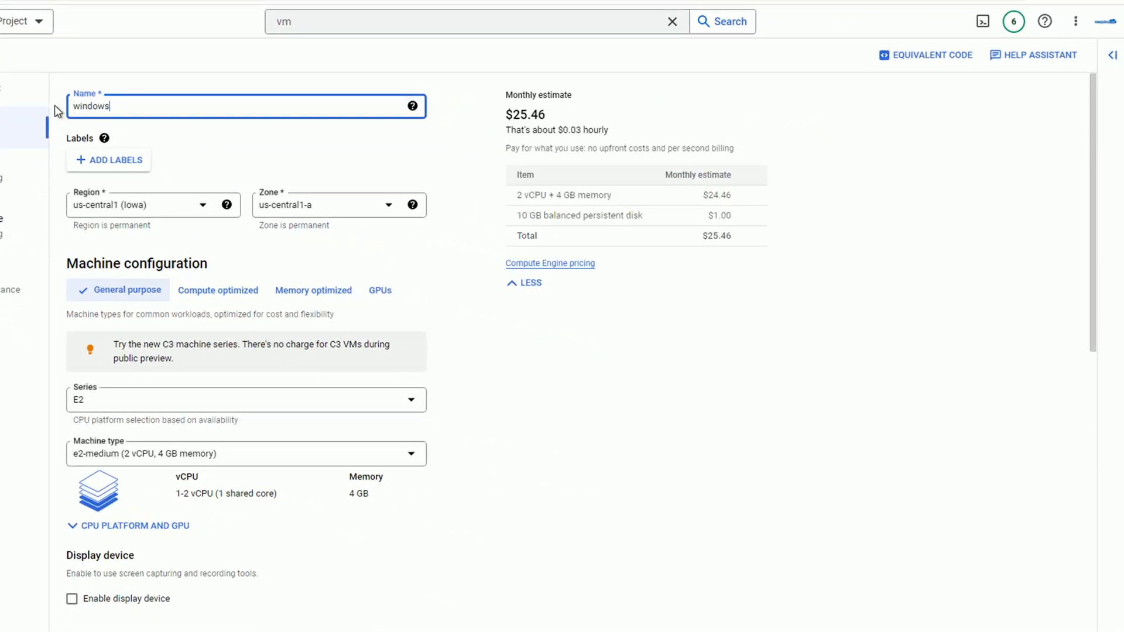
{"action": "type", "text": "-vm"}
{"action": "left_click", "coordinate": [473, 529]}
- Change the boot disk to a public Windows Server image, version Windows Server 2022 Datacenter
{"action": "scroll", "coordinate": [440, 526], "scroll_direction": "down", "scroll_amount": 3}
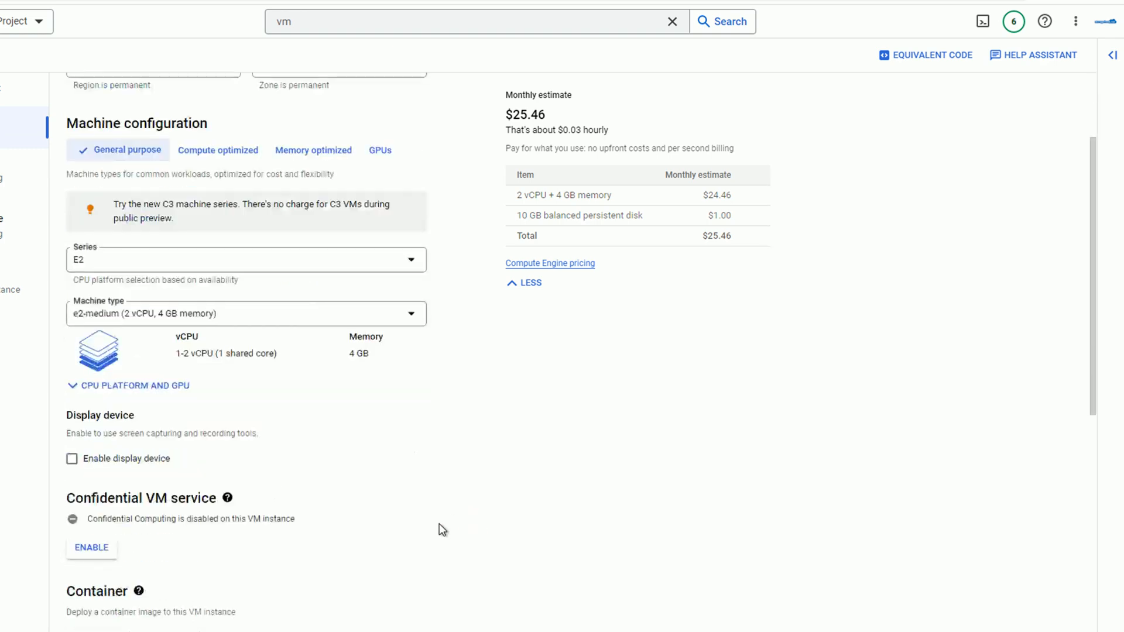
{"action": "scroll", "coordinate": [442, 529], "scroll_direction": "down", "scroll_amount": 4}
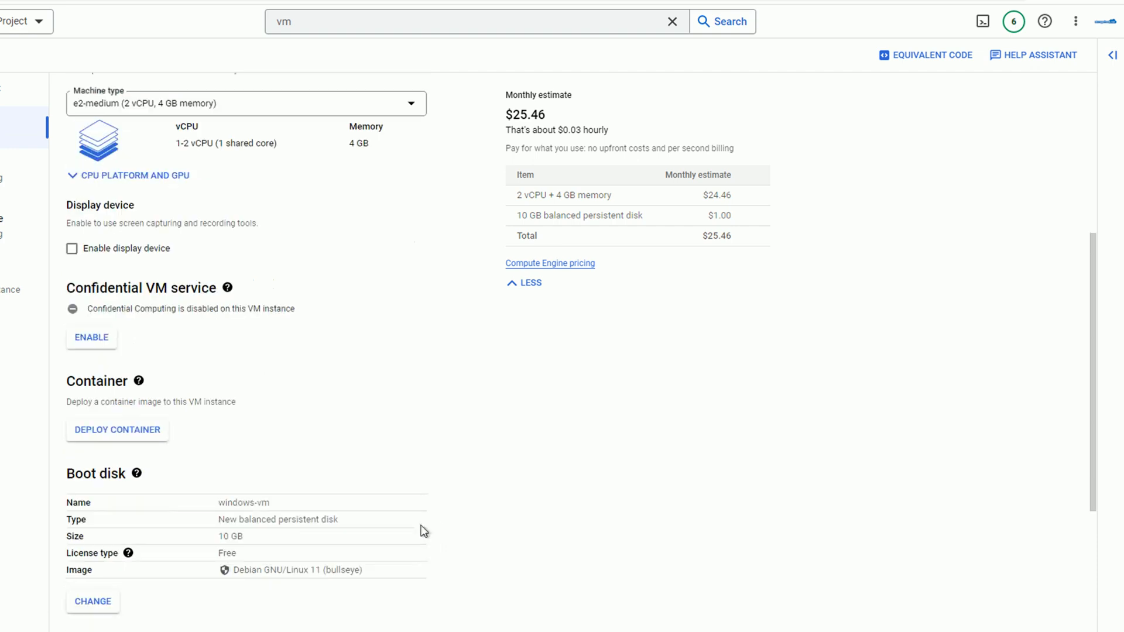
{"action": "left_click_drag", "start_coordinate": [375, 574], "coordinate": [232, 581]}
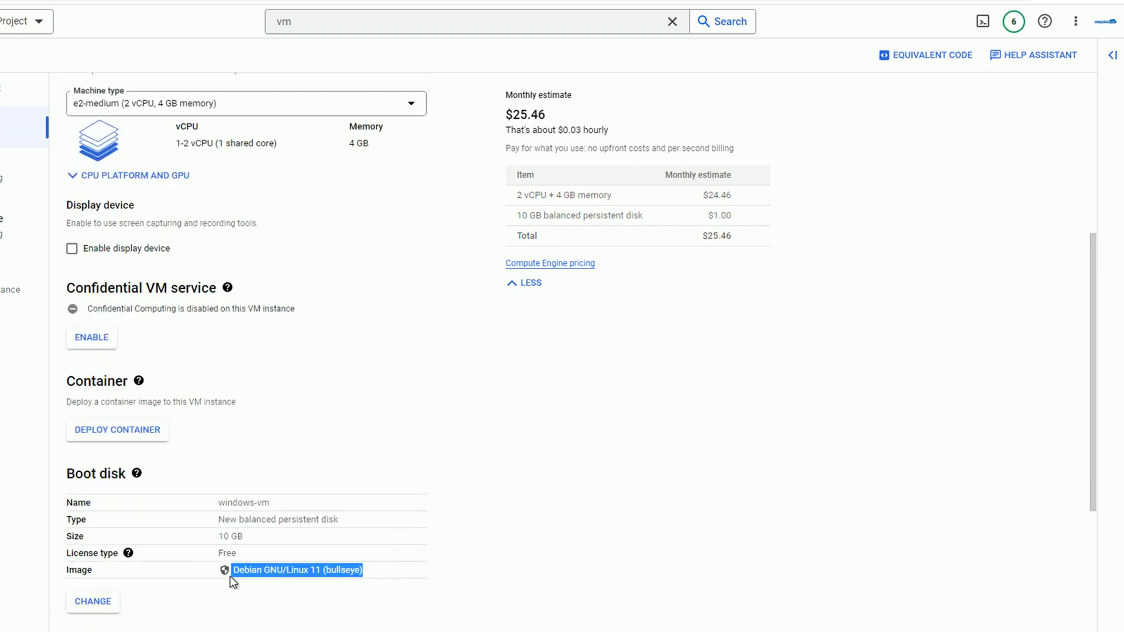
{"action": "left_click", "coordinate": [99, 605]}
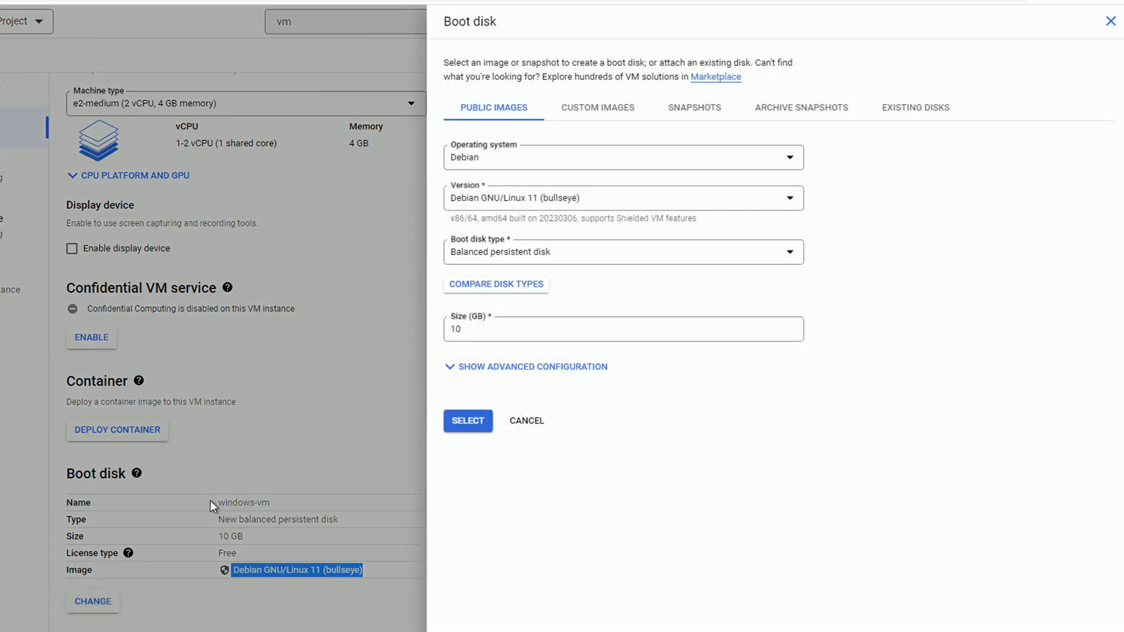
{"action": "left_click", "coordinate": [526, 165]}
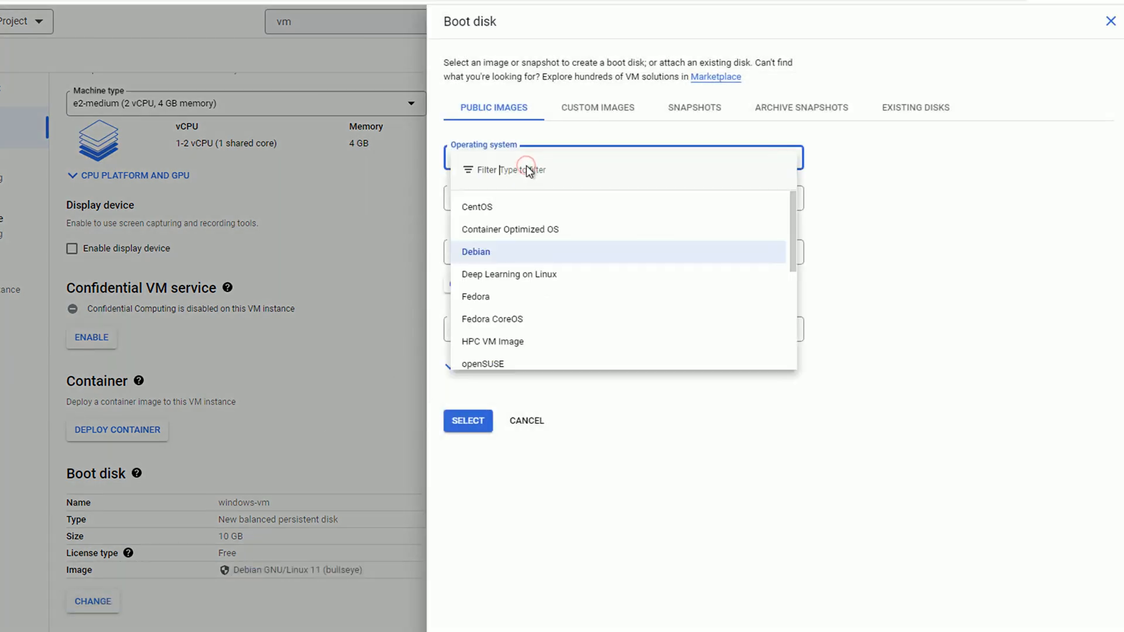
{"action": "scroll", "coordinate": [531, 287], "scroll_direction": "down", "scroll_amount": 4}
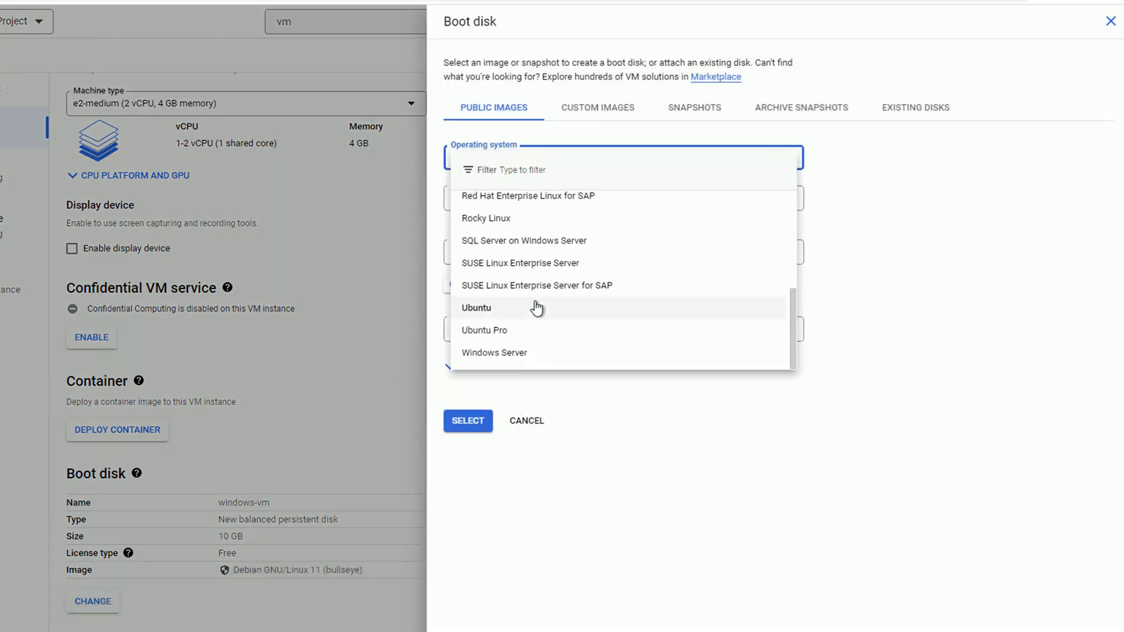
{"action": "left_click", "coordinate": [506, 354]}
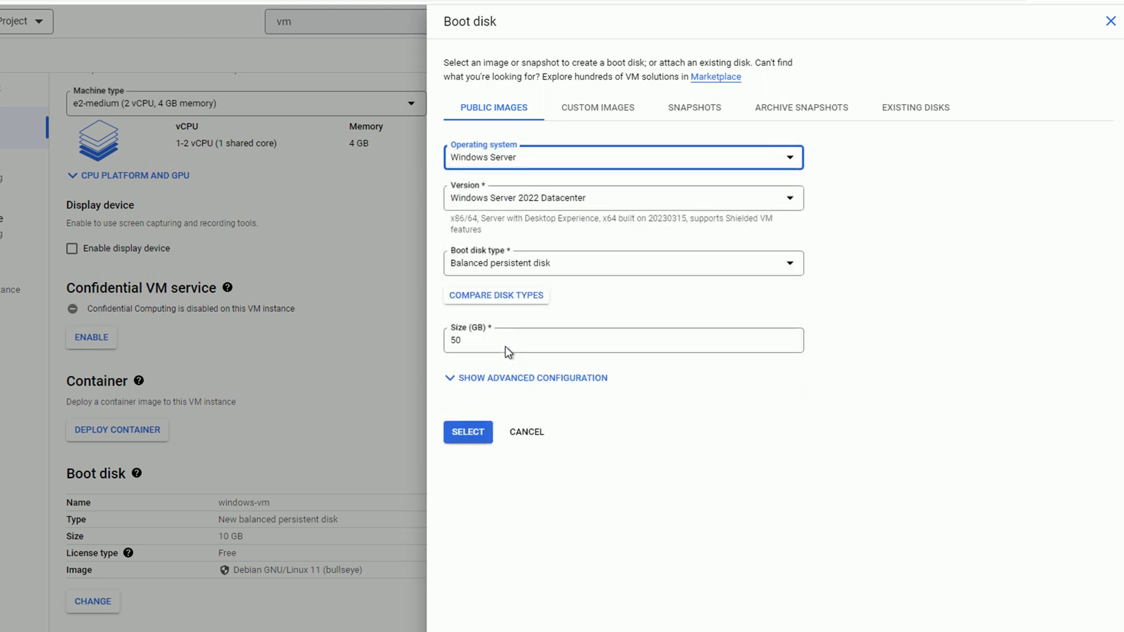
{"action": "left_click", "coordinate": [676, 204]}
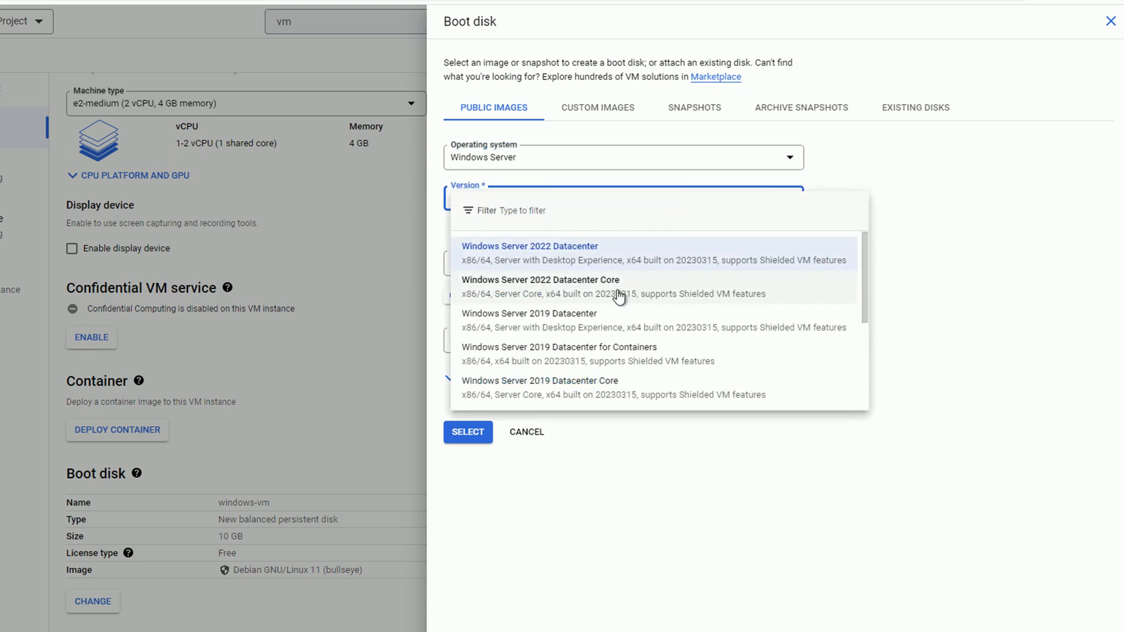
{"action": "left_click", "coordinate": [601, 254]}
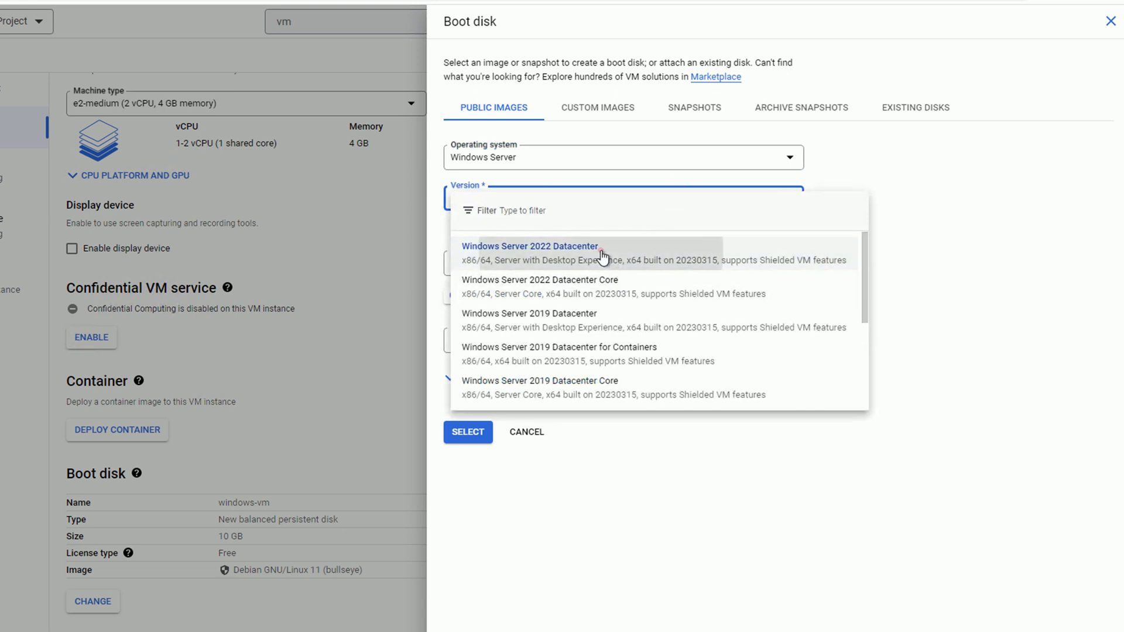
{"action": "left_click", "coordinate": [467, 436]}
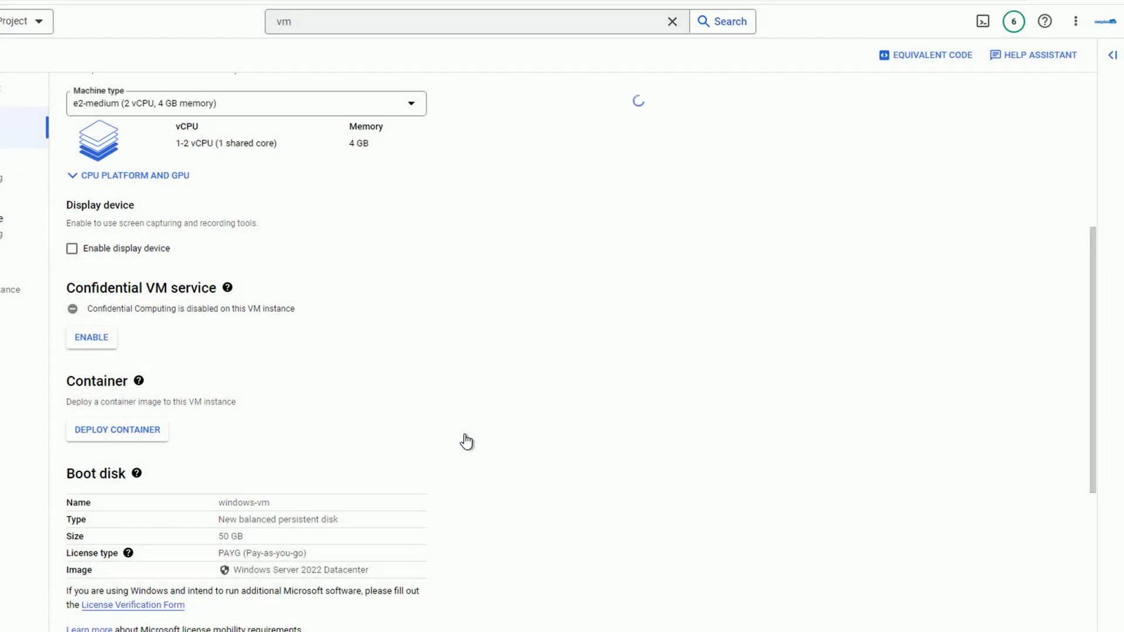
- Check the monthly and hourly cost estimate, and create the VM instance
{"action": "scroll", "coordinate": [467, 439], "scroll_direction": "down", "scroll_amount": 3}
{"action": "scroll", "coordinate": [466, 439], "scroll_direction": "down", "scroll_amount": 2}
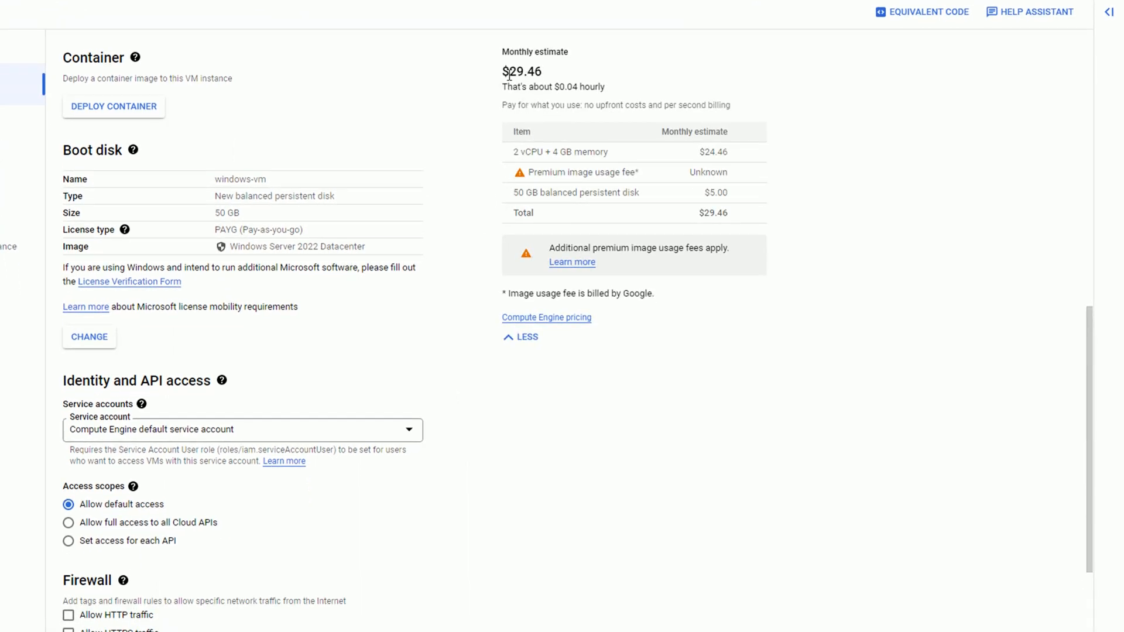
{"action": "double_click", "coordinate": [508, 73]}
{"action": "left_click_drag", "start_coordinate": [605, 87], "coordinate": [553, 88]}
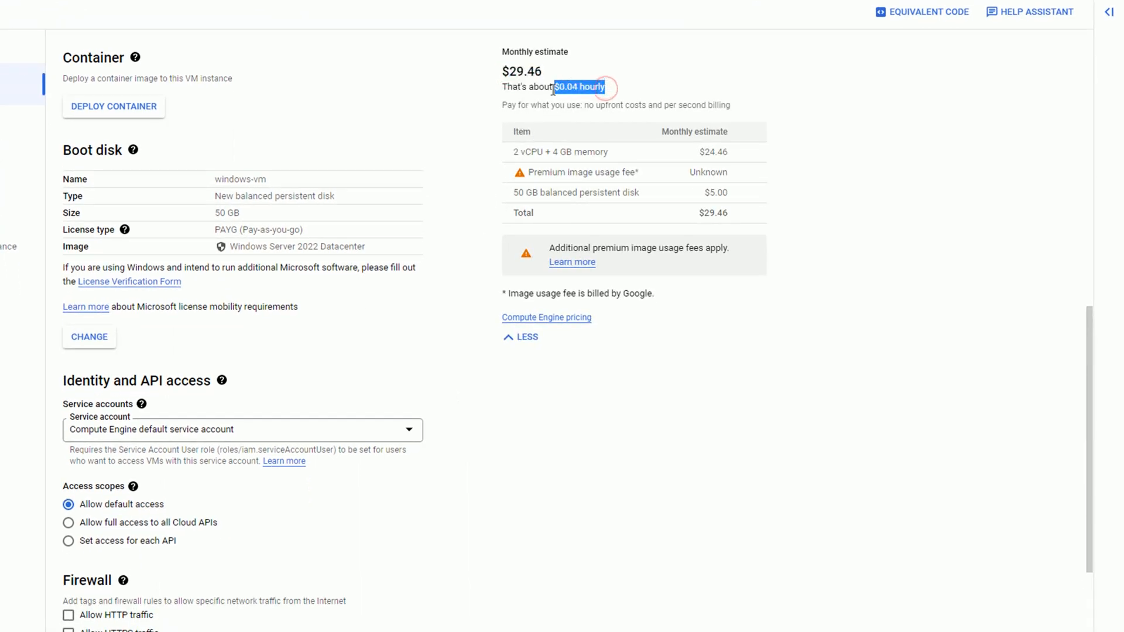
{"action": "left_click", "coordinate": [460, 141]}
{"action": "scroll", "coordinate": [462, 145], "scroll_direction": "down", "scroll_amount": 3}
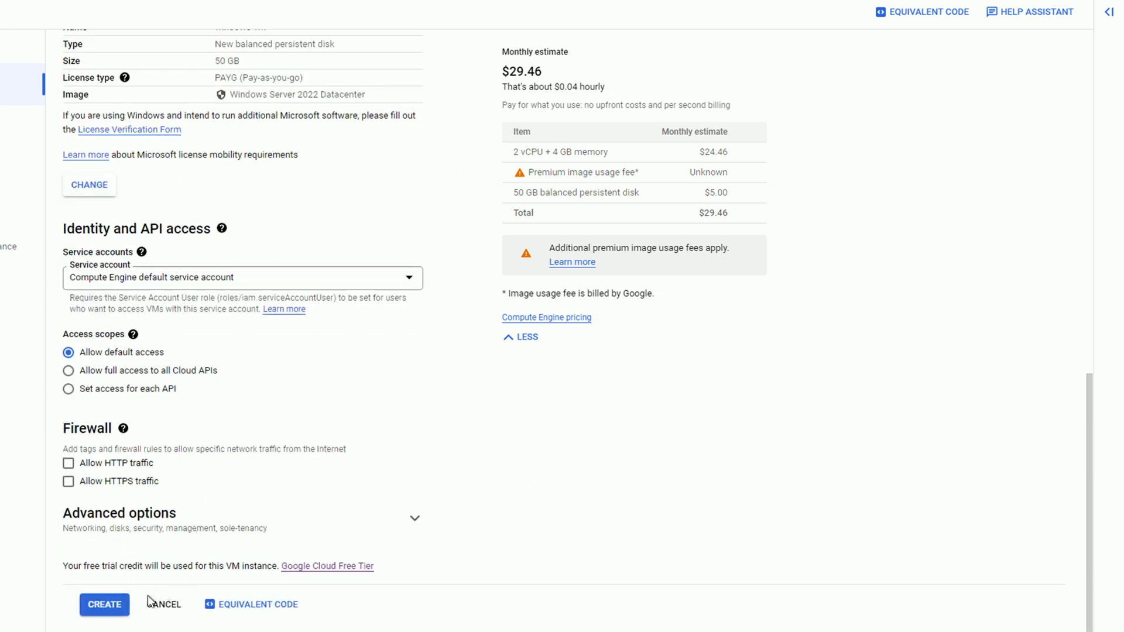
{"action": "left_click", "coordinate": [104, 606]}
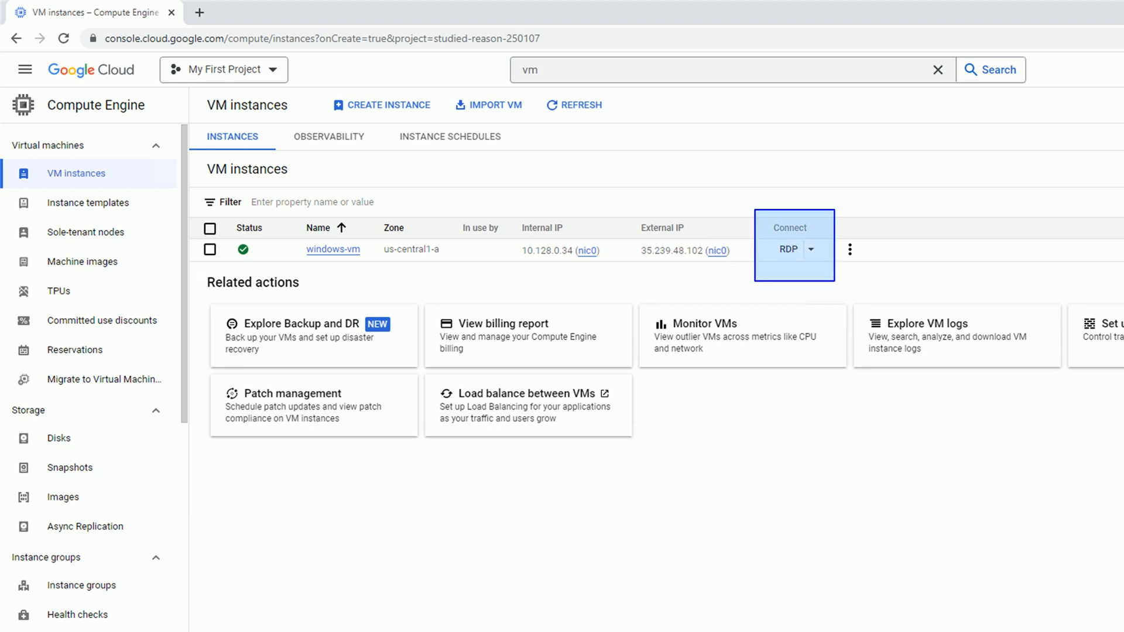
- Set a new Windows password on windows-vm for the username myuser and copy the generated password to the clipboard
{"action": "left_click", "coordinate": [811, 252]}
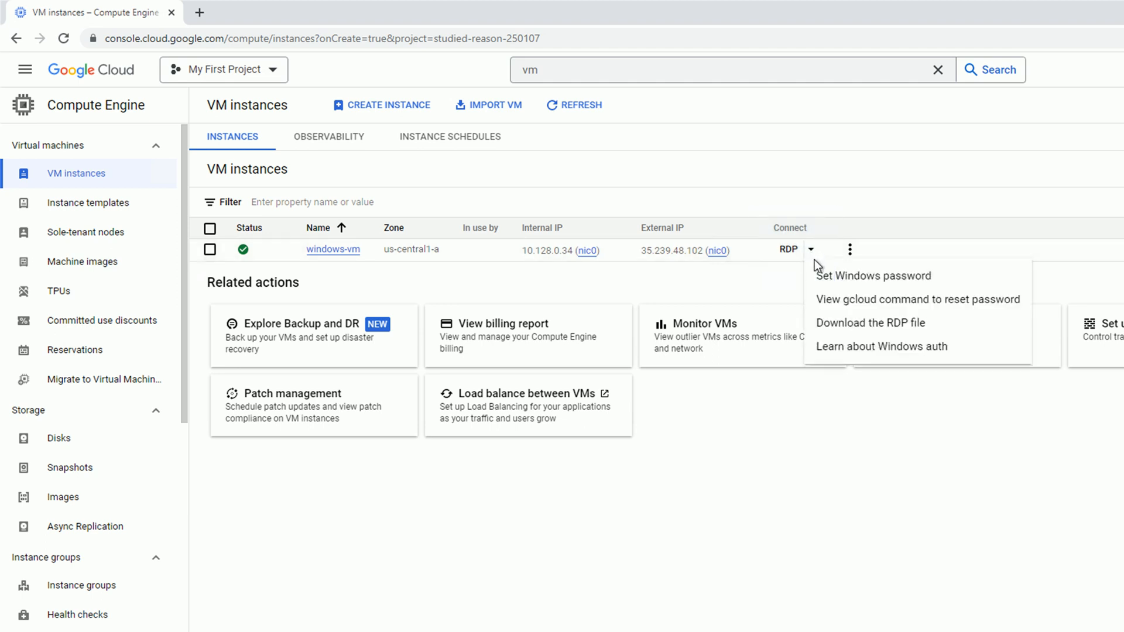
{"action": "left_click", "coordinate": [843, 281]}
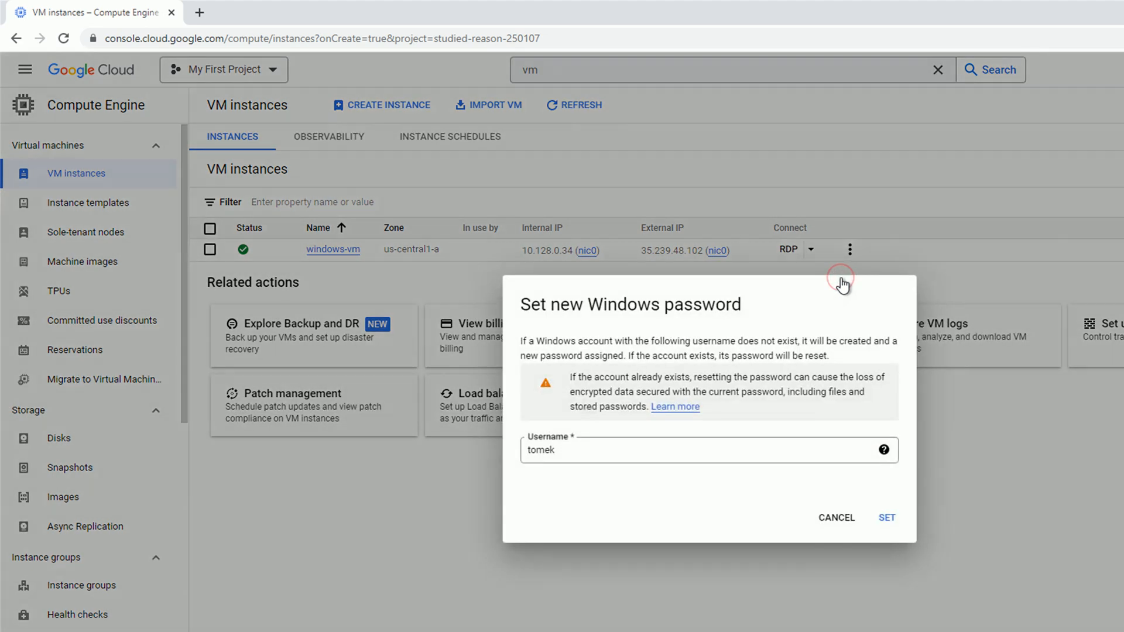
{"action": "double_click", "coordinate": [619, 450]}
{"action": "type", "text": "myu"}
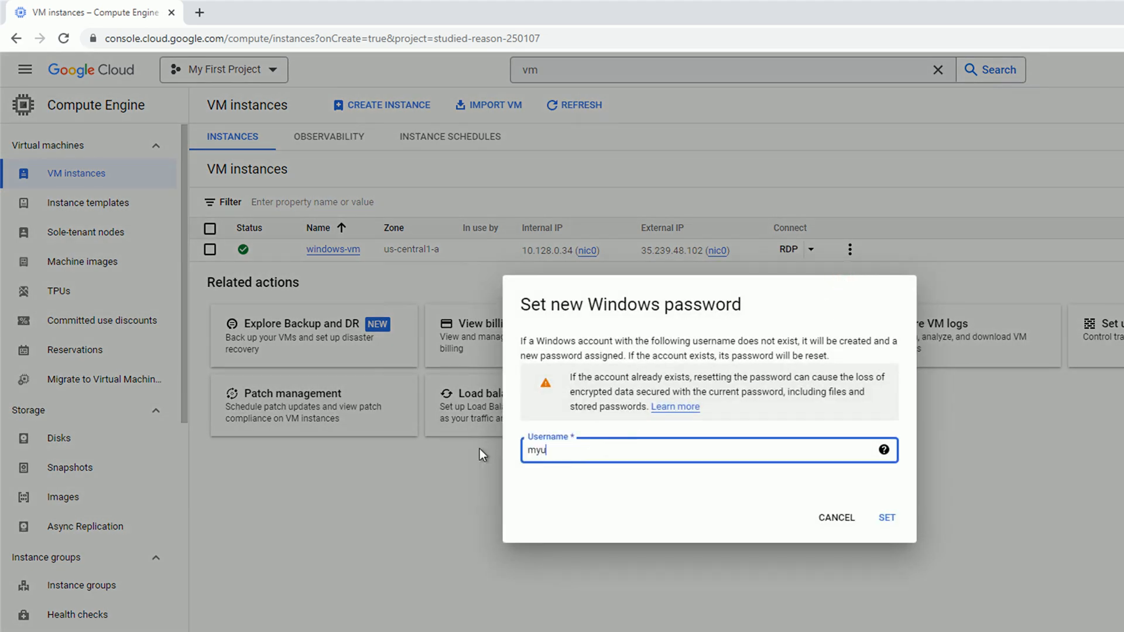
{"action": "type", "text": "ser"}
{"action": "left_click", "coordinate": [888, 519]}
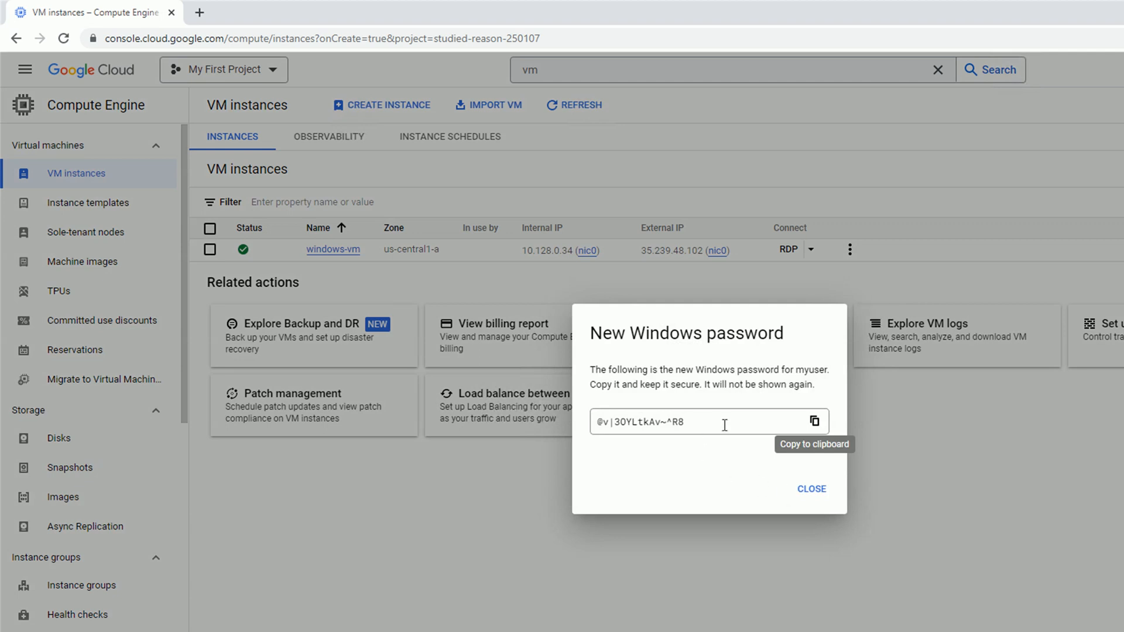
{"action": "left_click", "coordinate": [814, 421]}
{"action": "left_click", "coordinate": [812, 490]}
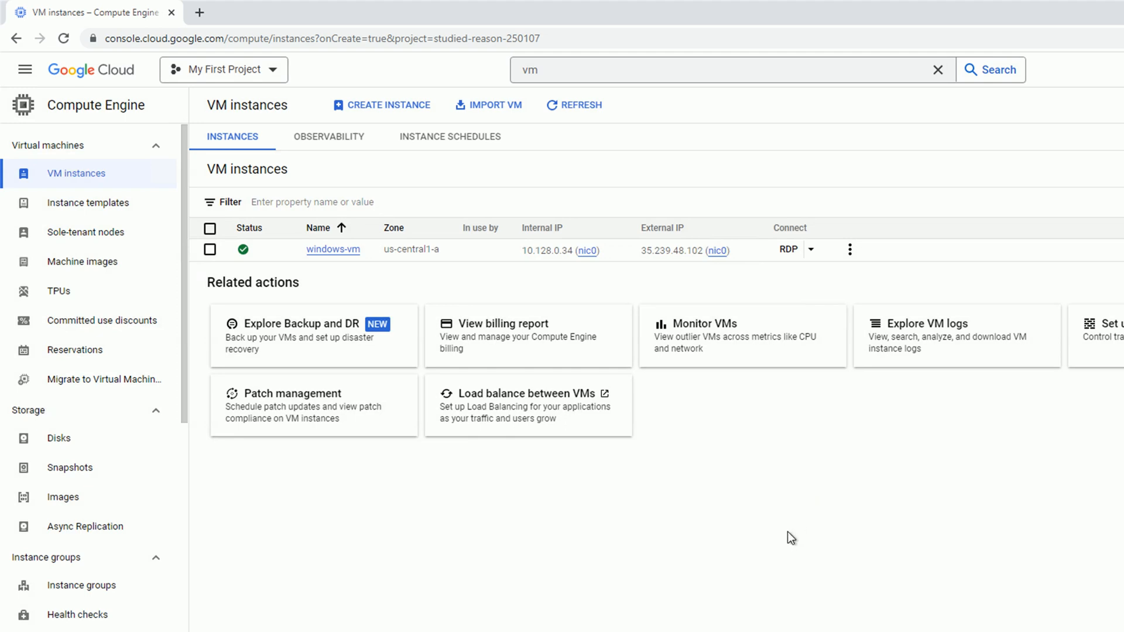
- Check the RDP connection instructions for windows-vm, and launch the Remote Desktop Connection app by searching Windows for Remote
{"action": "left_click", "coordinate": [793, 257]}
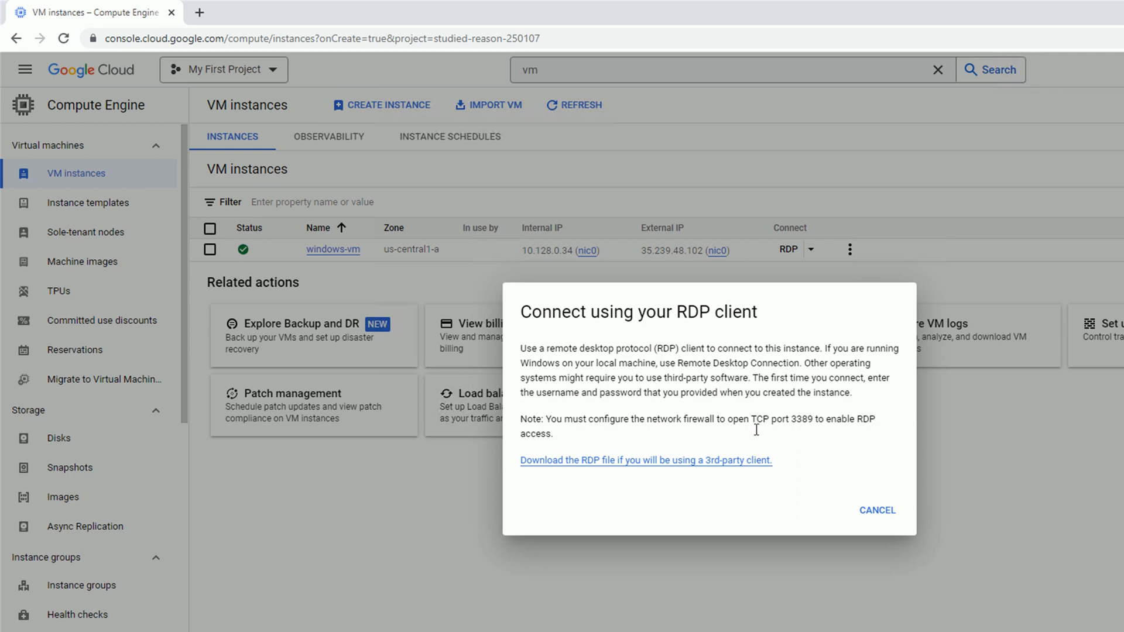
{"action": "left_click", "coordinate": [878, 510]}
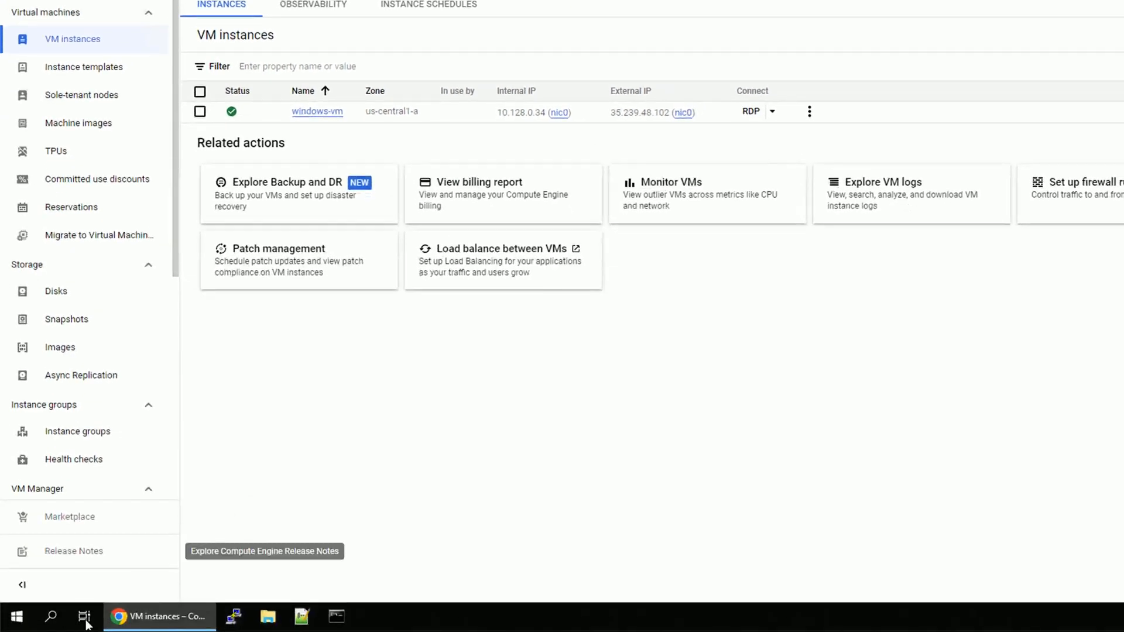
{"action": "left_click", "coordinate": [53, 626]}
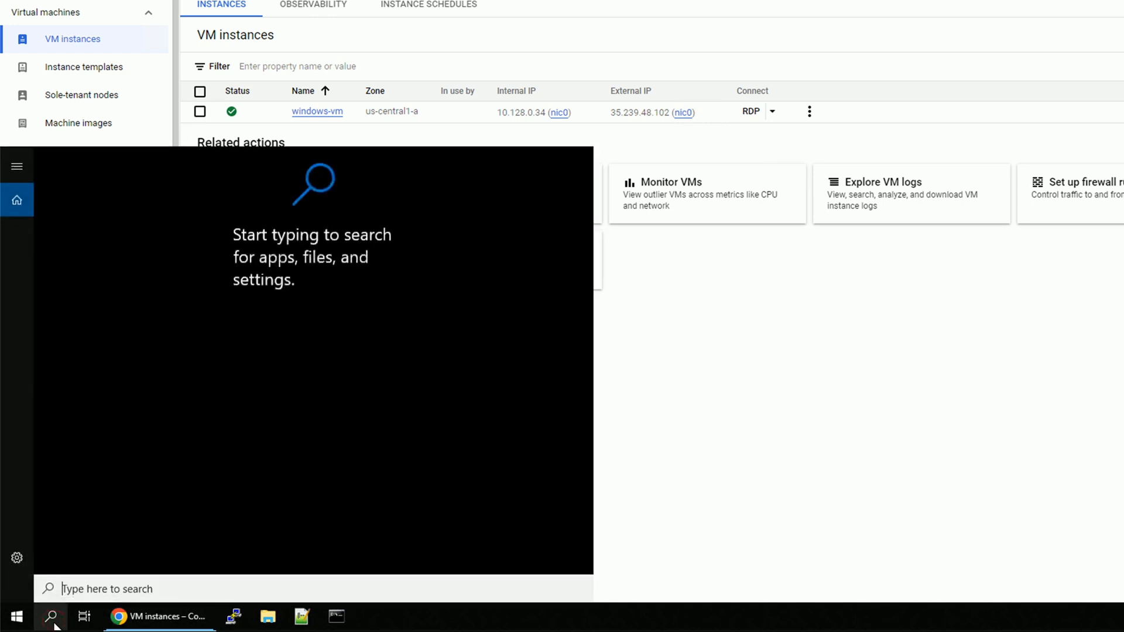
{"action": "type", "text": "mstsc"}
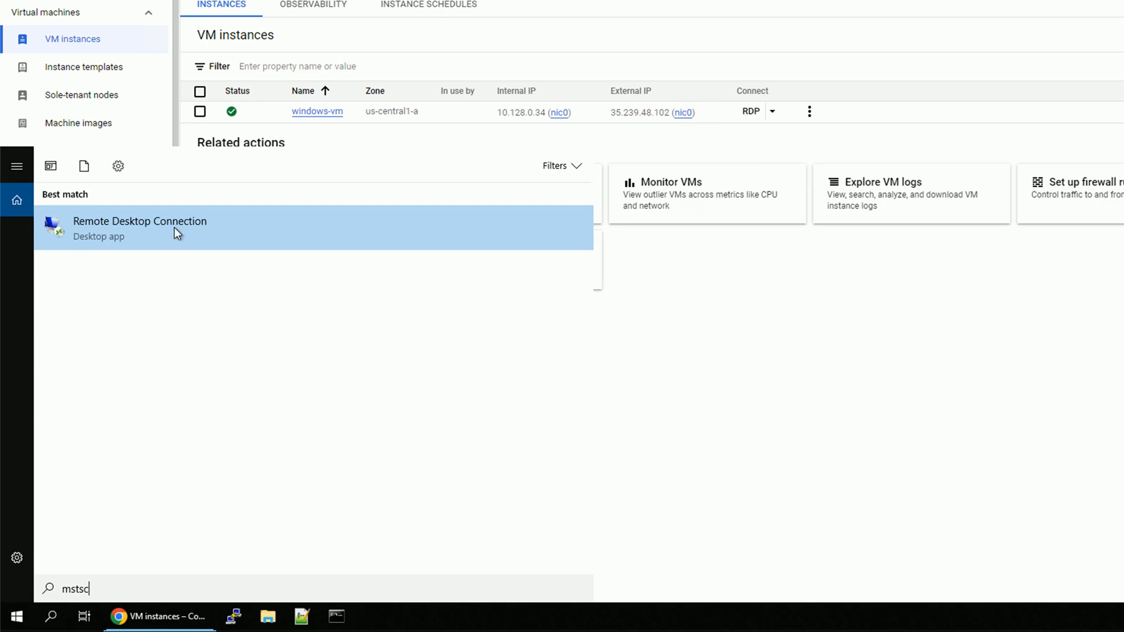
{"action": "double_click", "coordinate": [111, 583]}
{"action": "key", "text": "BackSpace"}
{"action": "type", "text": "R"}
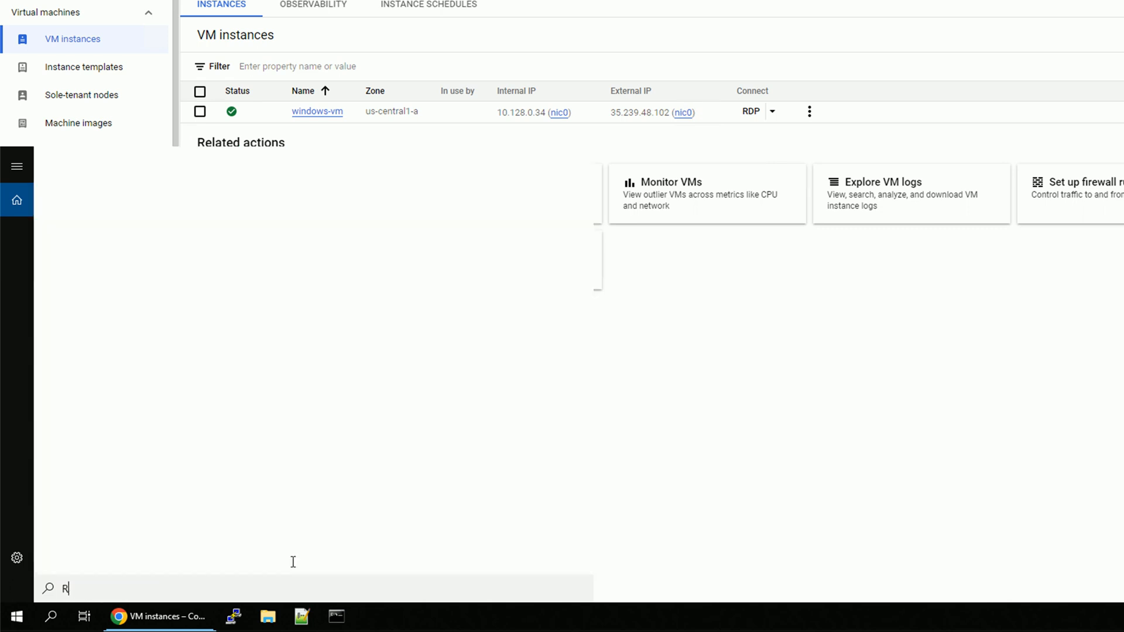
{"action": "type", "text": "emote"}
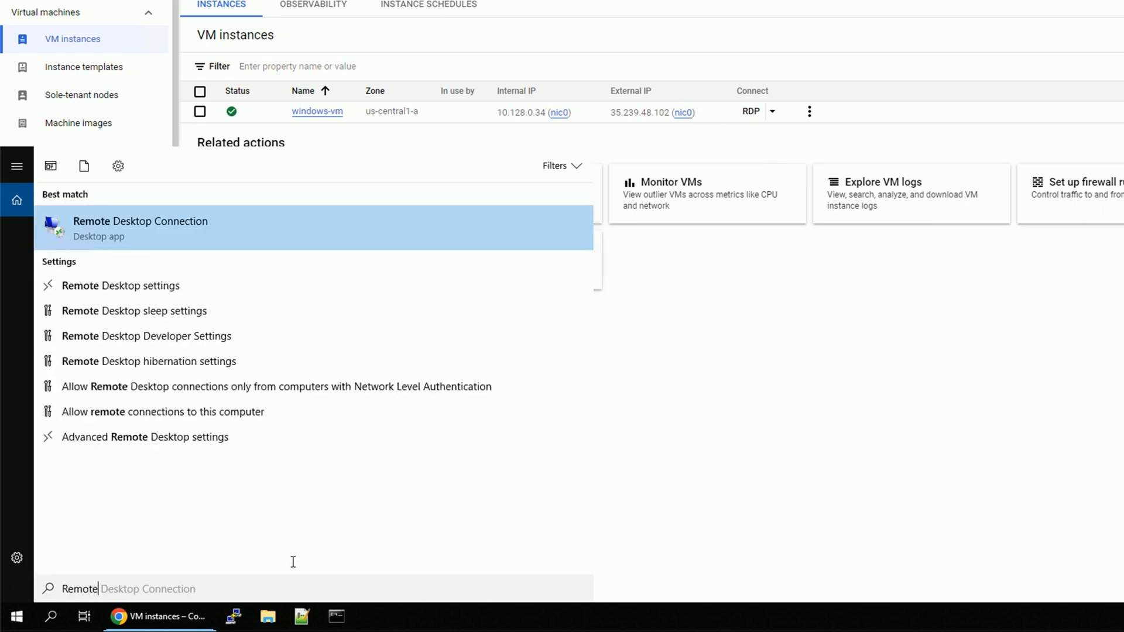
{"action": "left_click", "coordinate": [165, 220]}
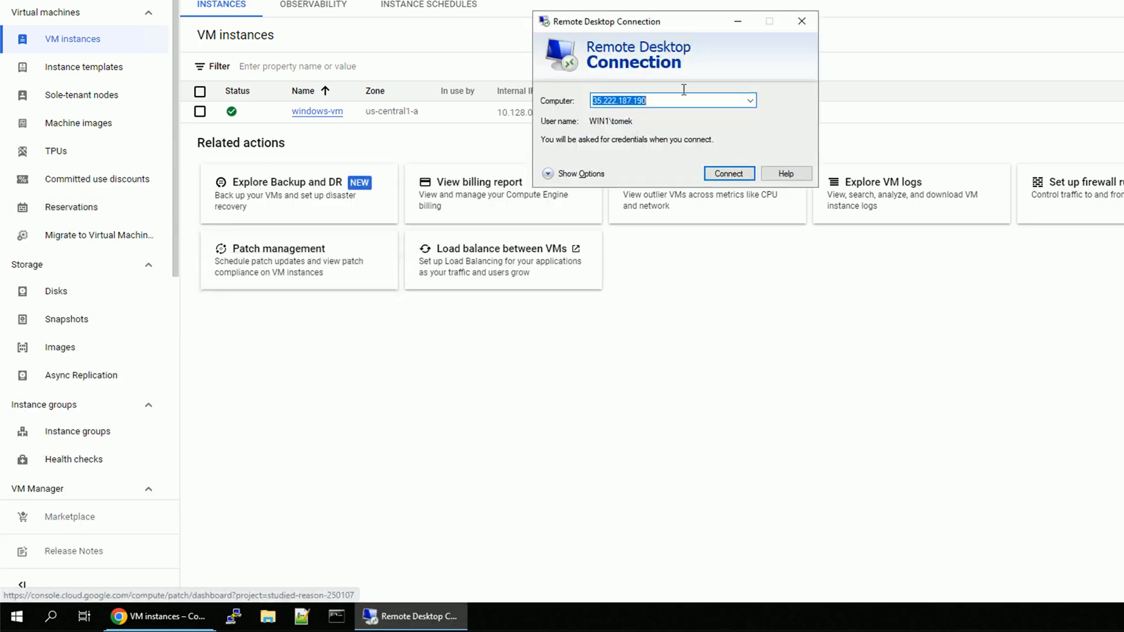
- Start a Remote Desktop connection to the VM's external IP address, 35.239.48.102
{"action": "left_click_drag", "start_coordinate": [662, 22], "coordinate": [683, 197]}
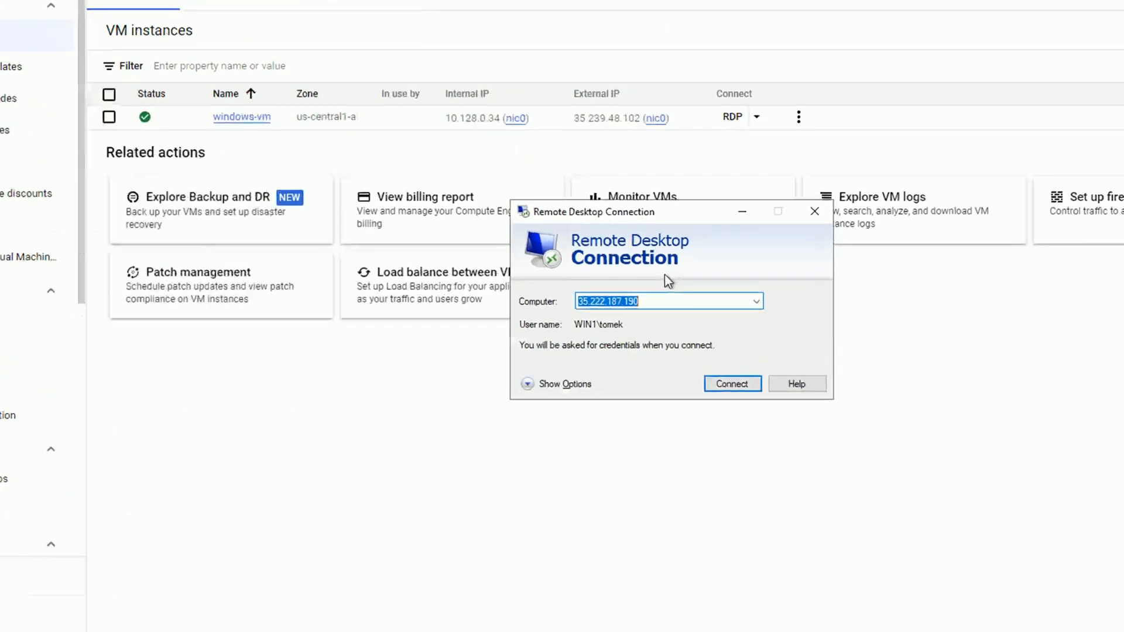
{"action": "type", "text": "35."}
{"action": "type", "text": "239.48"}
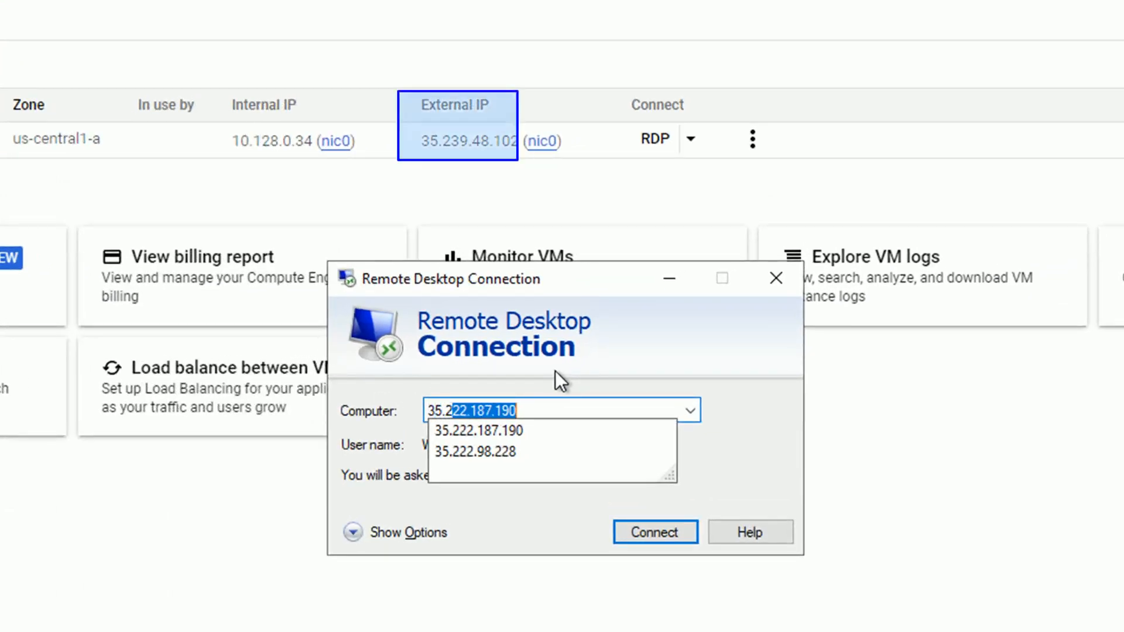
{"action": "type", "text": ".102"}
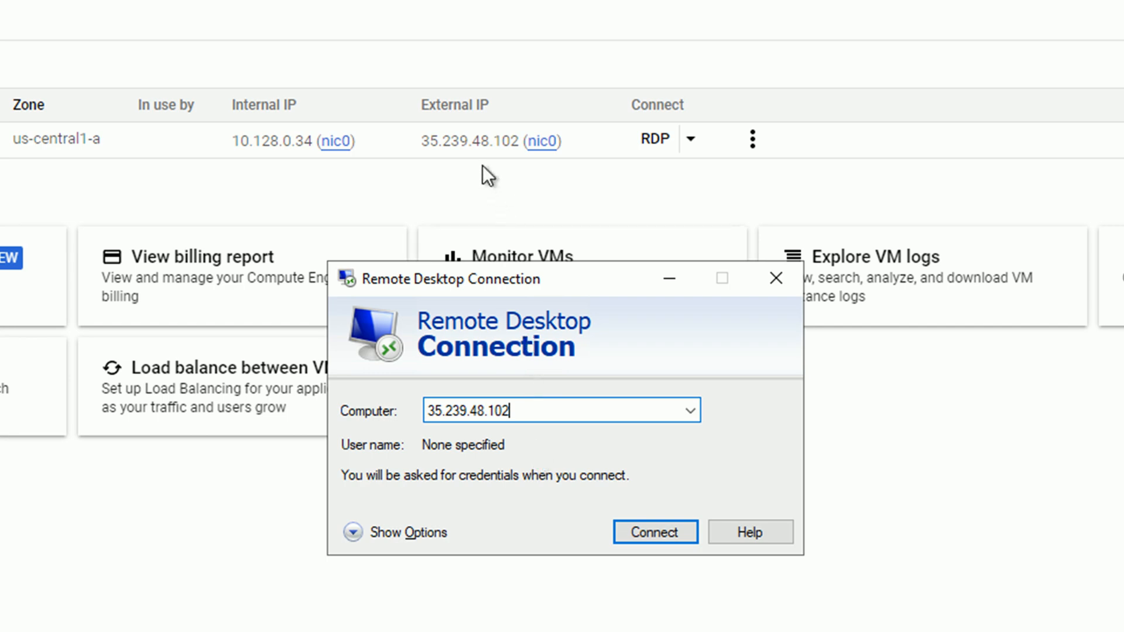
{"action": "left_click", "coordinate": [654, 531]}
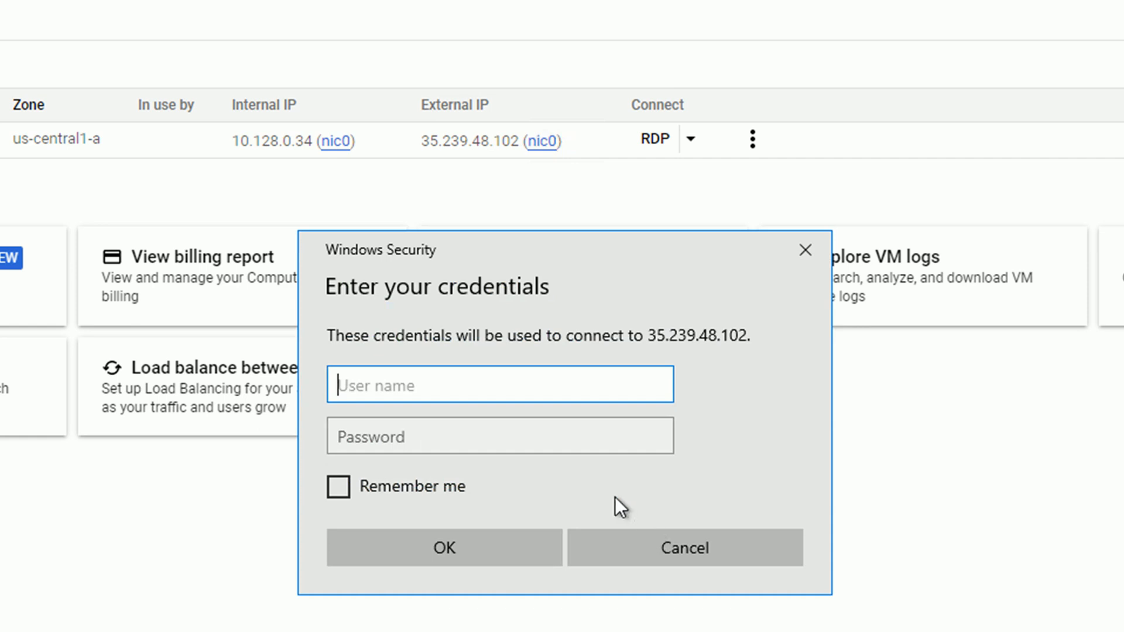
- Sign in as myuser with the copied Windows password, and accept the untrusted certificate to connect
{"action": "type", "text": "to"}
{"action": "type", "text": "myuser"}
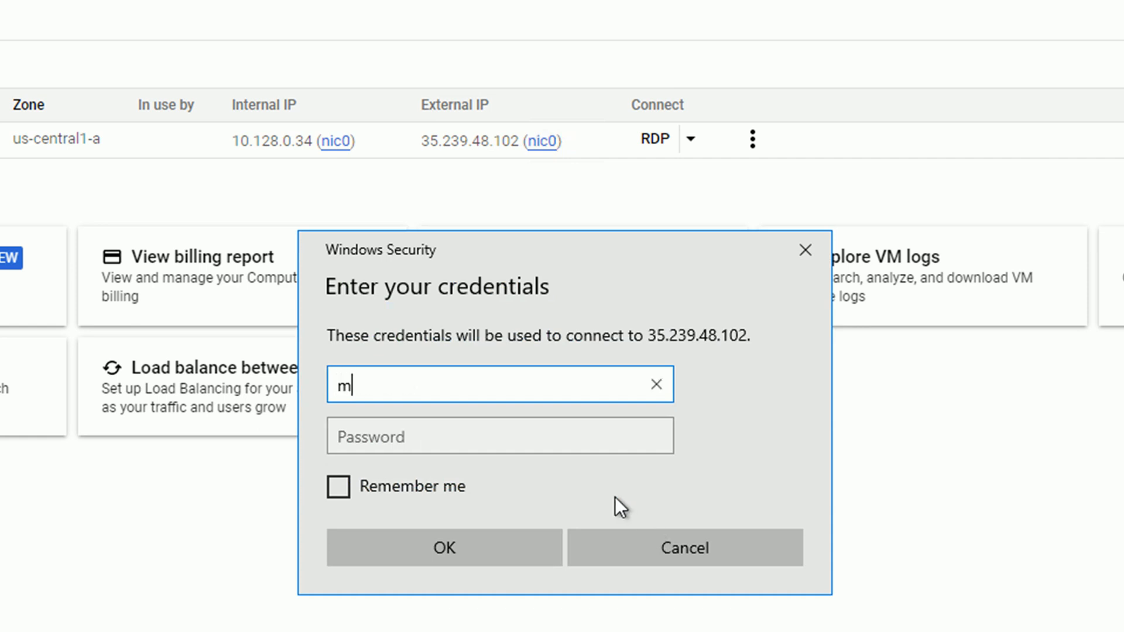
{"action": "key", "text": "Tab"}
{"action": "key", "text": "ctrl+v"}
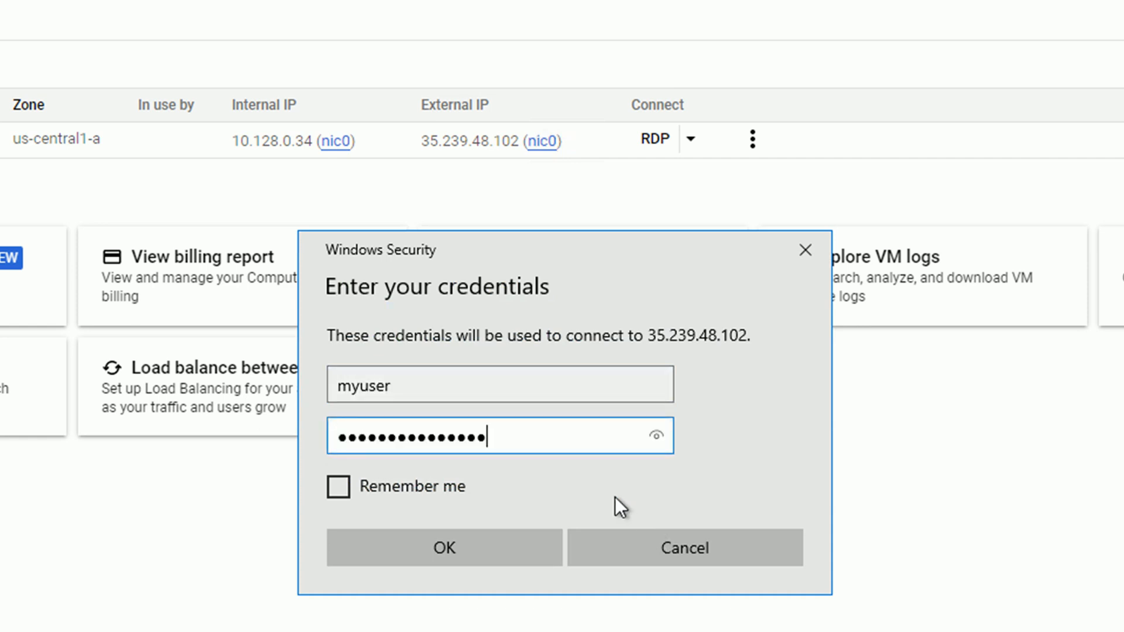
{"action": "left_click", "coordinate": [477, 544]}
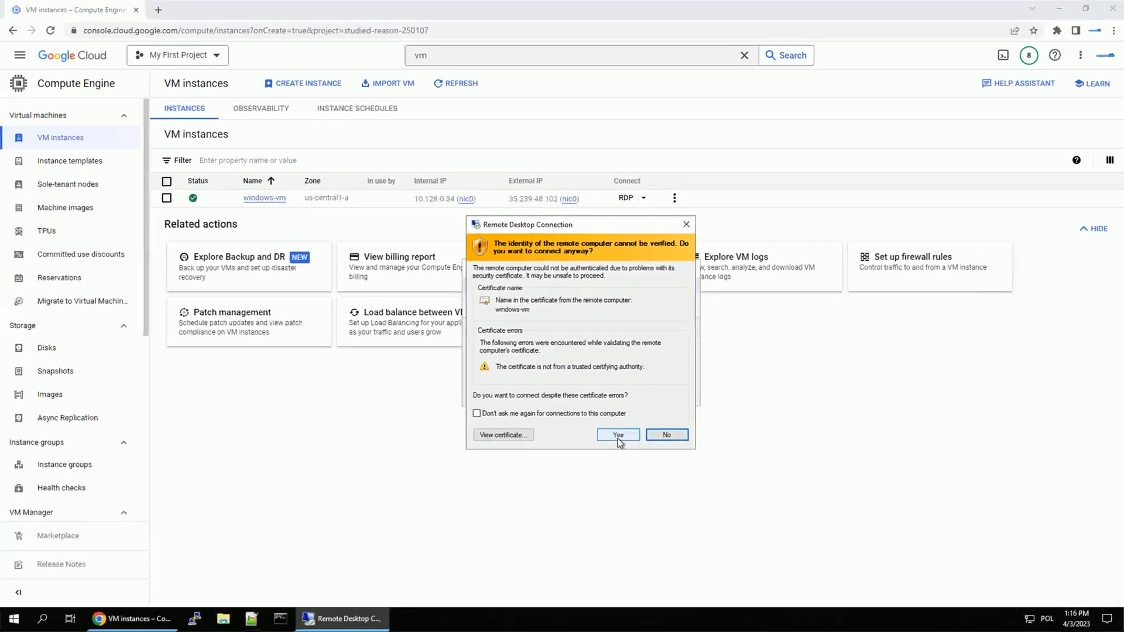
{"action": "left_click", "coordinate": [618, 435]}
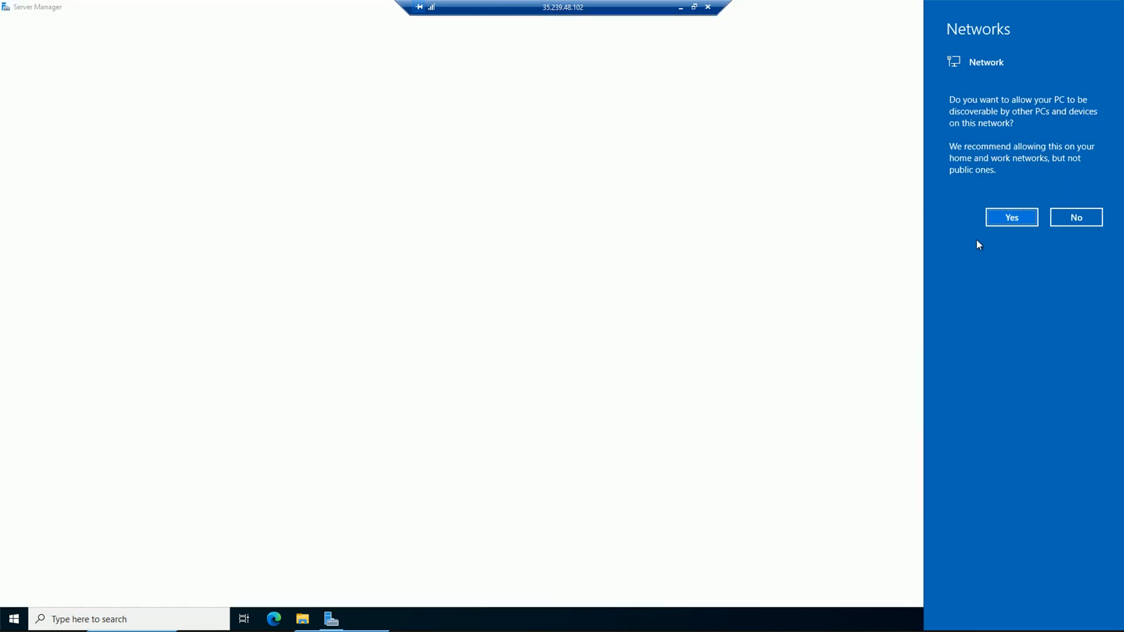
- Decline network discovery on the remote server, dismiss the Windows Admin Center message, and close Server Manager
{"action": "left_click", "coordinate": [1071, 215]}
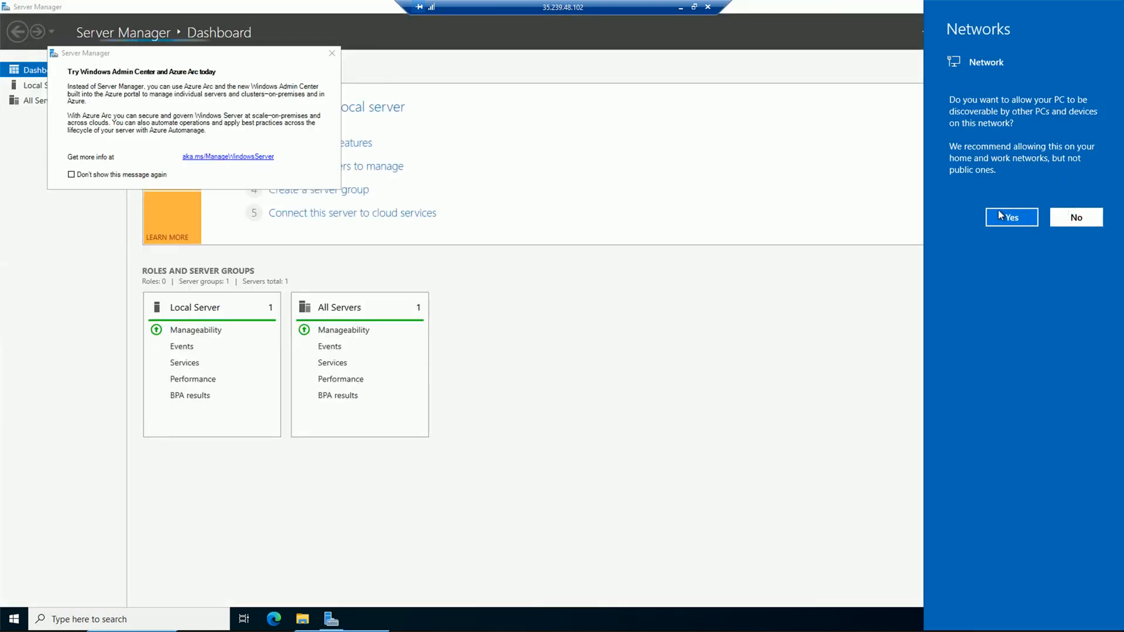
{"action": "left_click", "coordinate": [333, 54]}
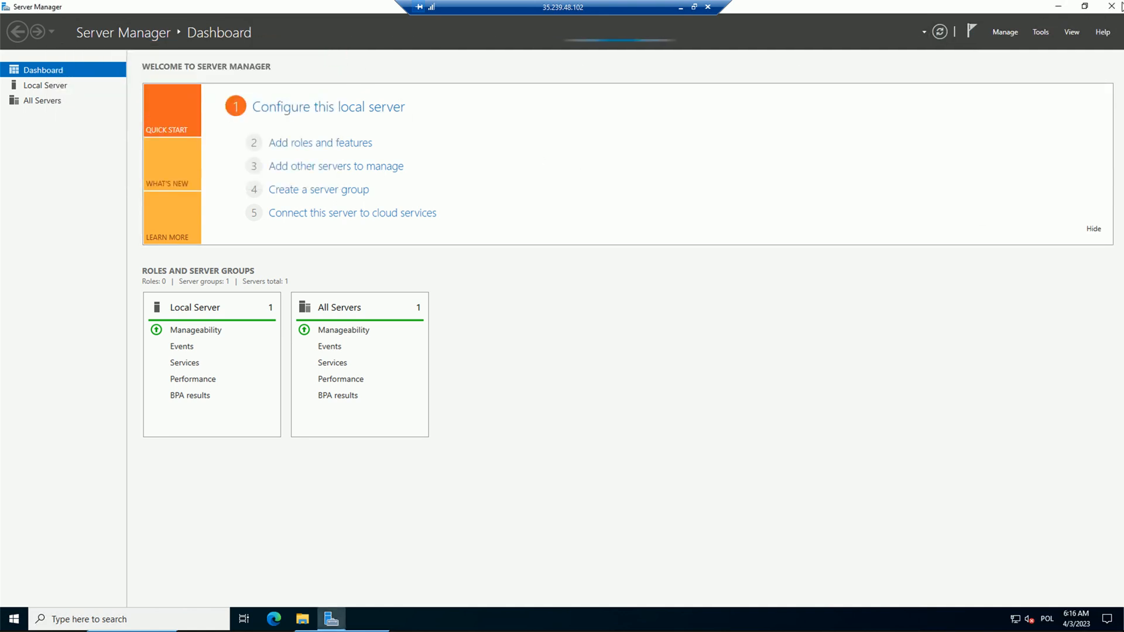
{"action": "left_click", "coordinate": [1115, 7]}
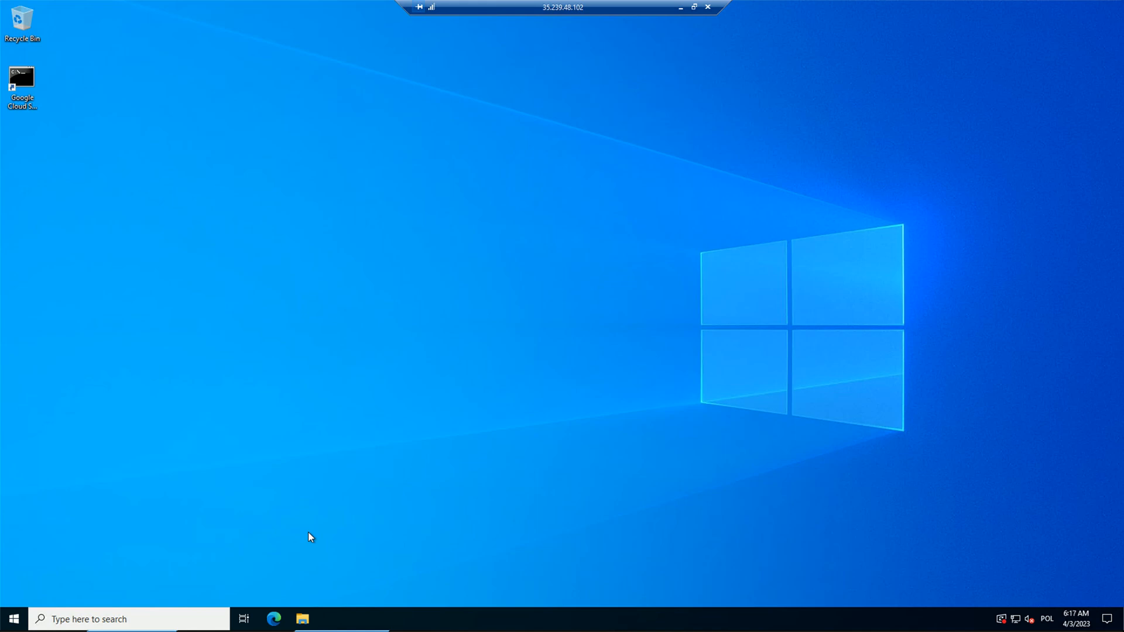
- Disconnect from the remote Windows Server session using its power options
{"action": "left_click", "coordinate": [15, 622]}
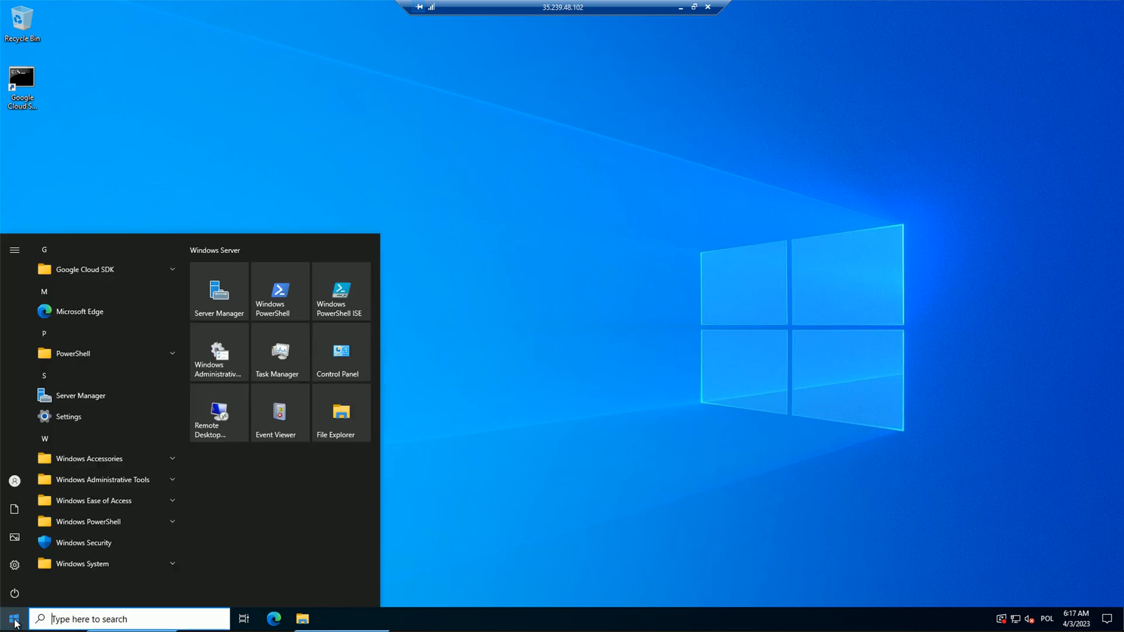
{"action": "left_click", "coordinate": [18, 593]}
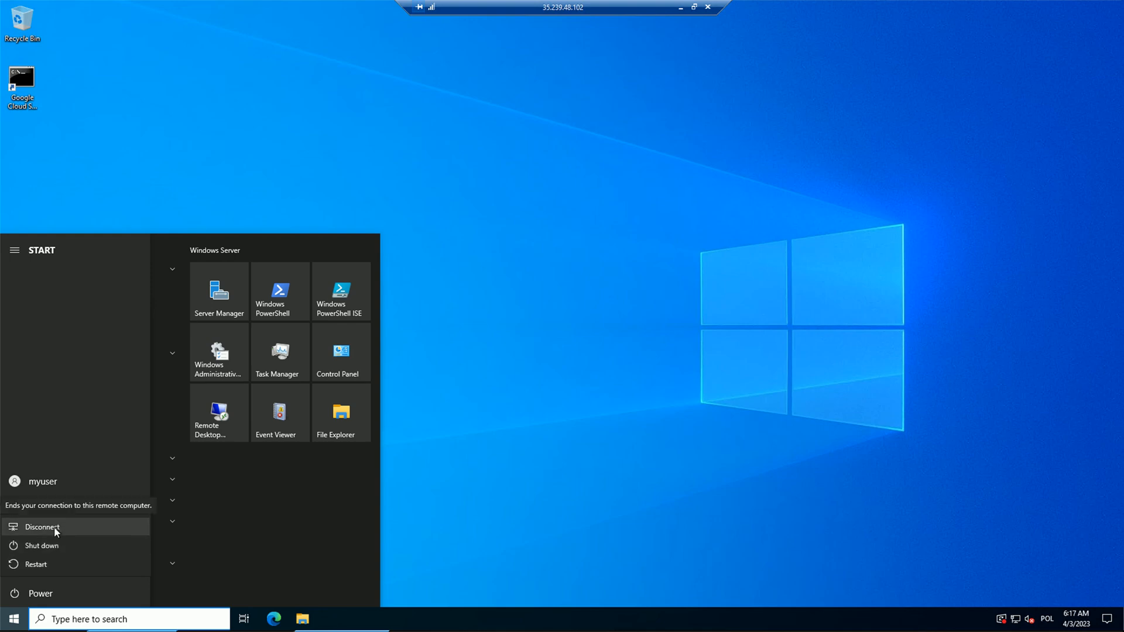
{"action": "left_click", "coordinate": [74, 526]}
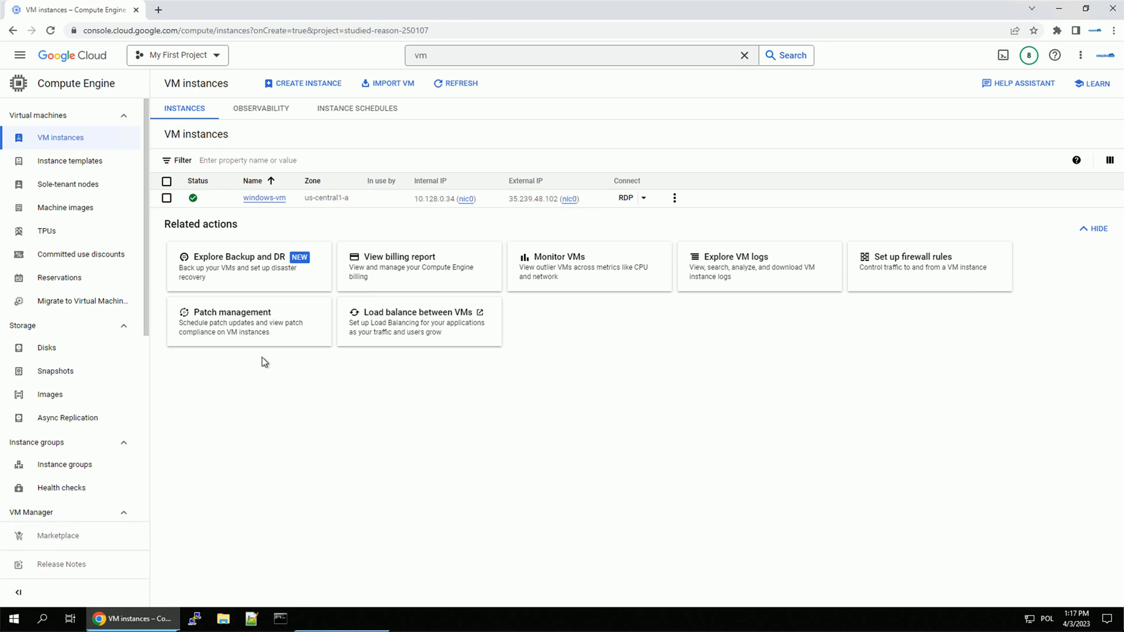
- Delete the windows-vm instance together with its boot disk from the VM instances list
{"action": "left_click", "coordinate": [166, 200]}
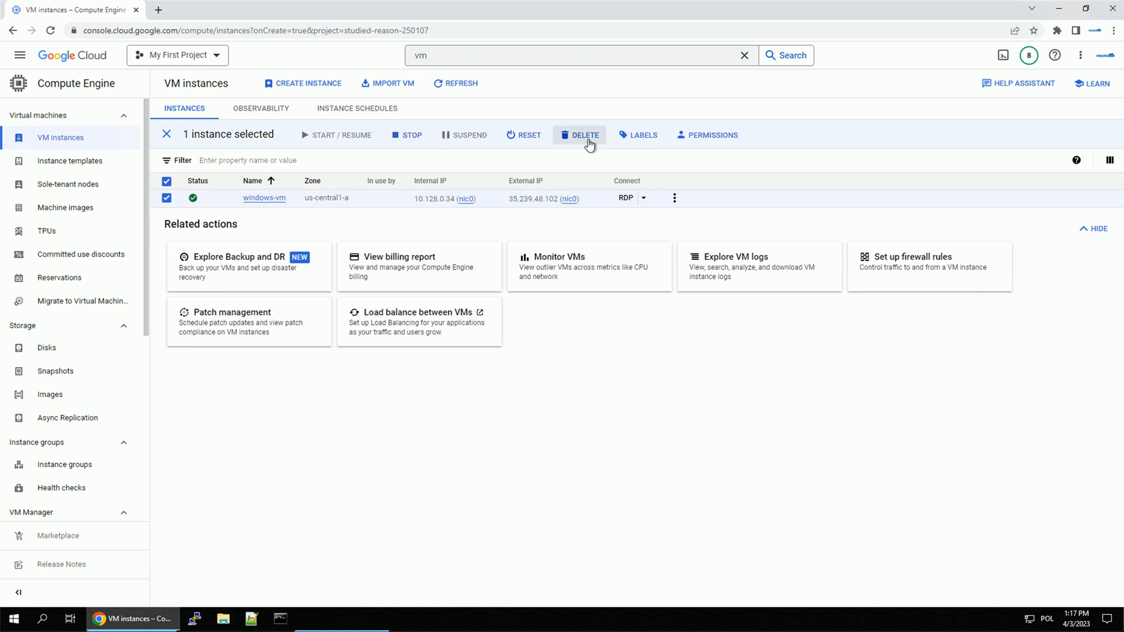
{"action": "left_click", "coordinate": [588, 135]}
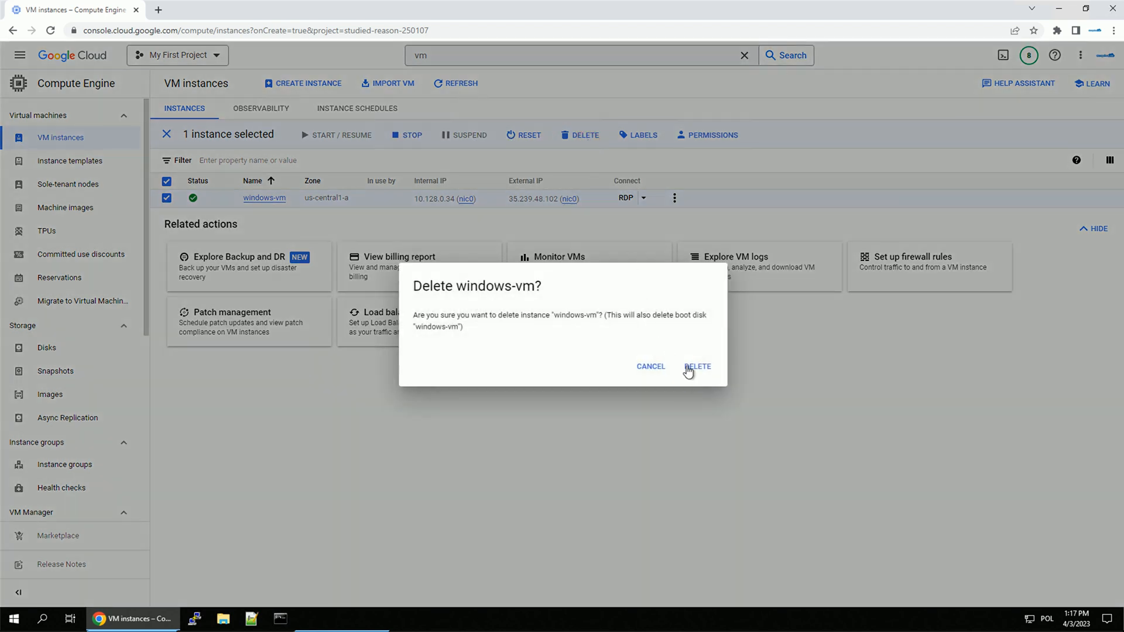
{"action": "left_click", "coordinate": [693, 373]}
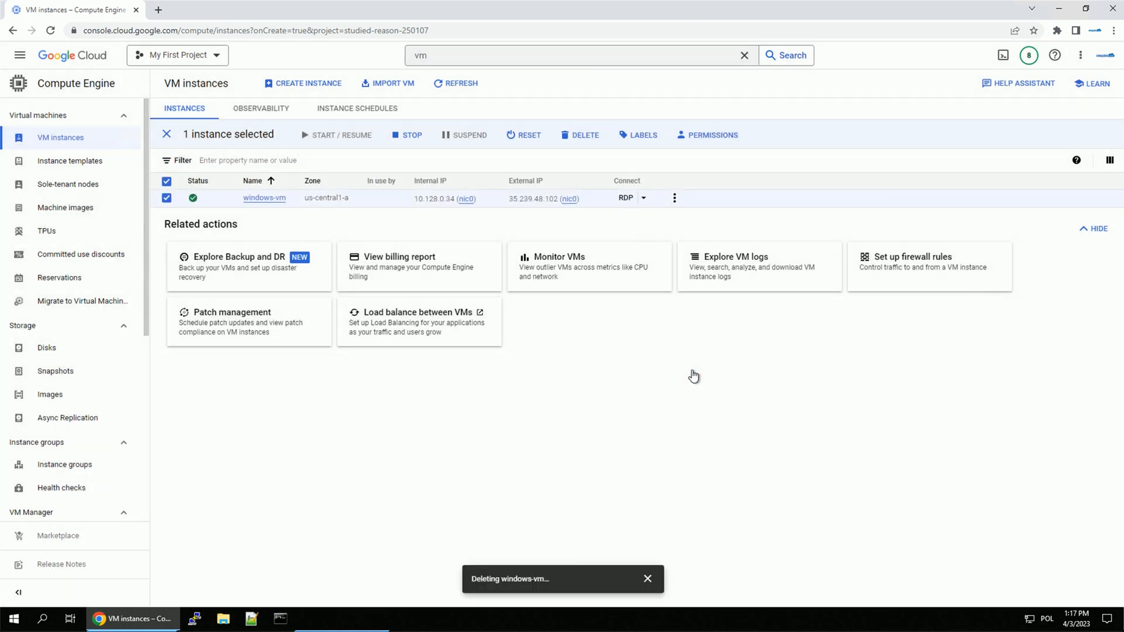